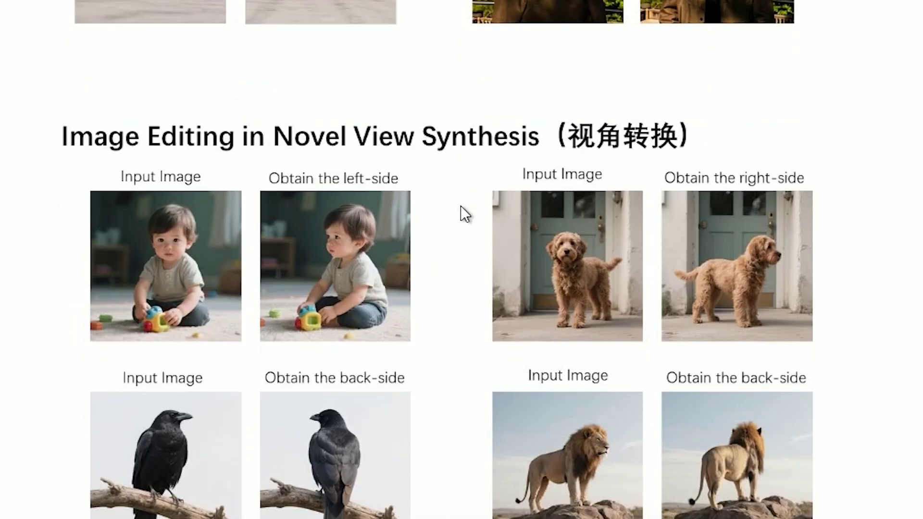
scroll(460, 206, down, 15)
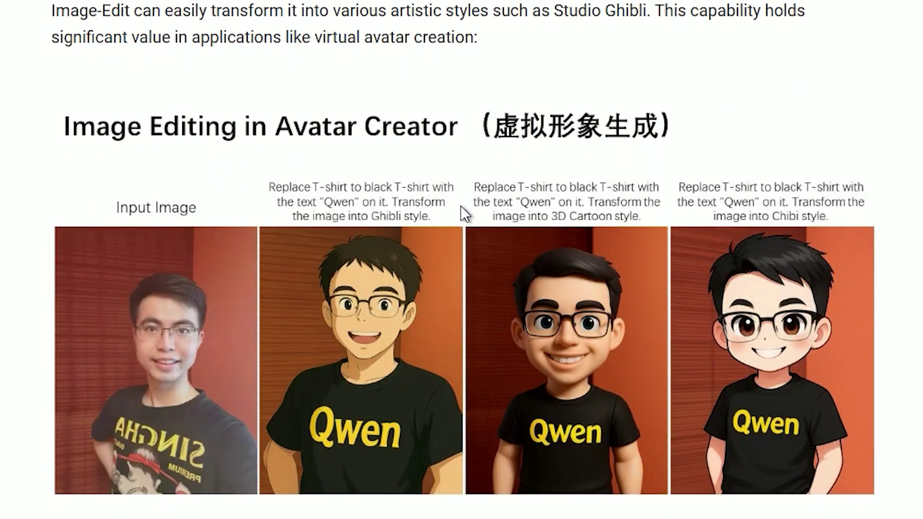
scroll(460, 206, down, 20)
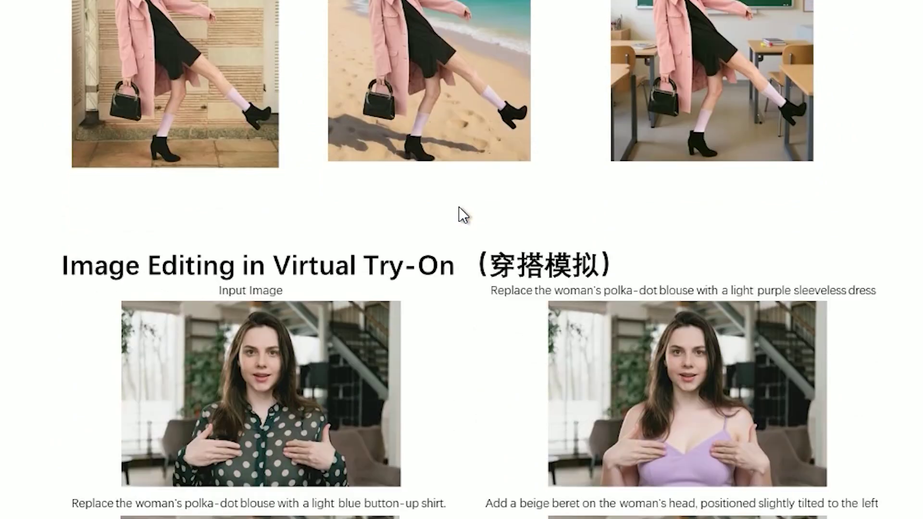
scroll(459, 206, down, 12)
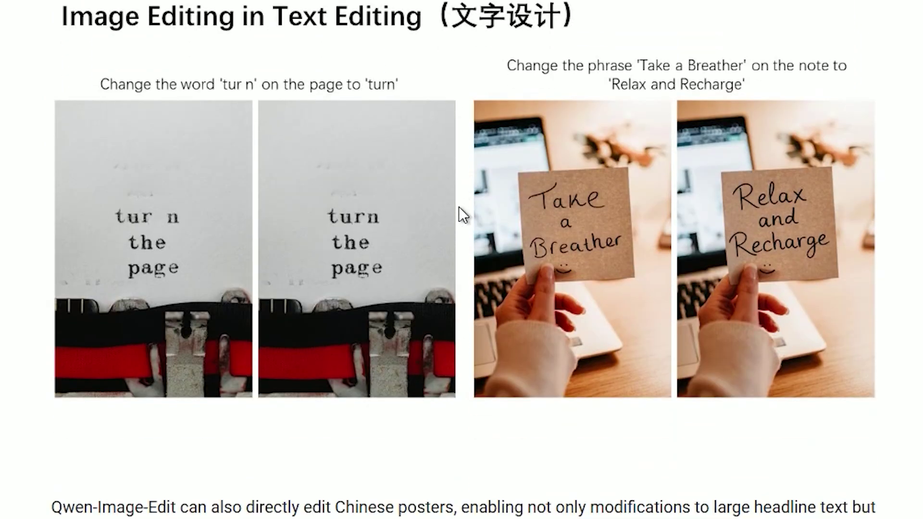
scroll(459, 206, down, 12)
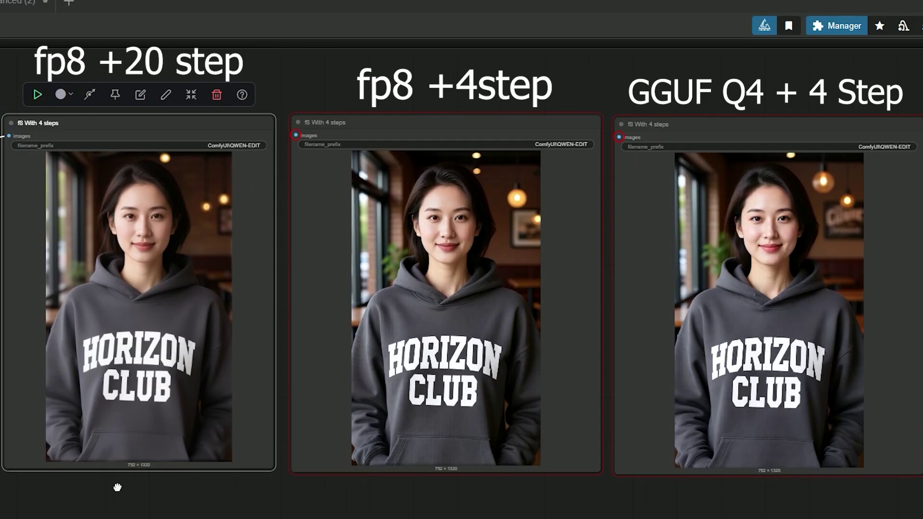
drag(118, 488, 112, 487)
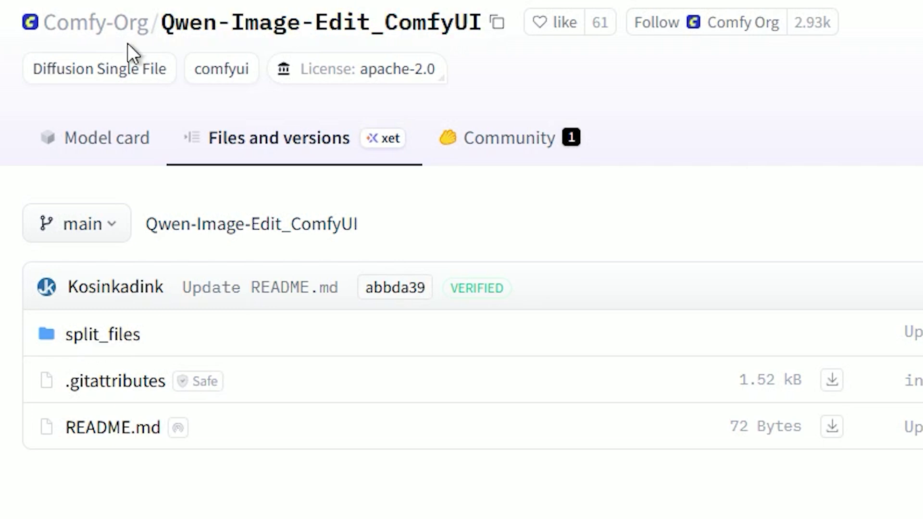
In split_files/diffusion_models, compare the 40.9 GB bf16 and 20.4 GB fp8 files, then download fp8
click(111, 333)
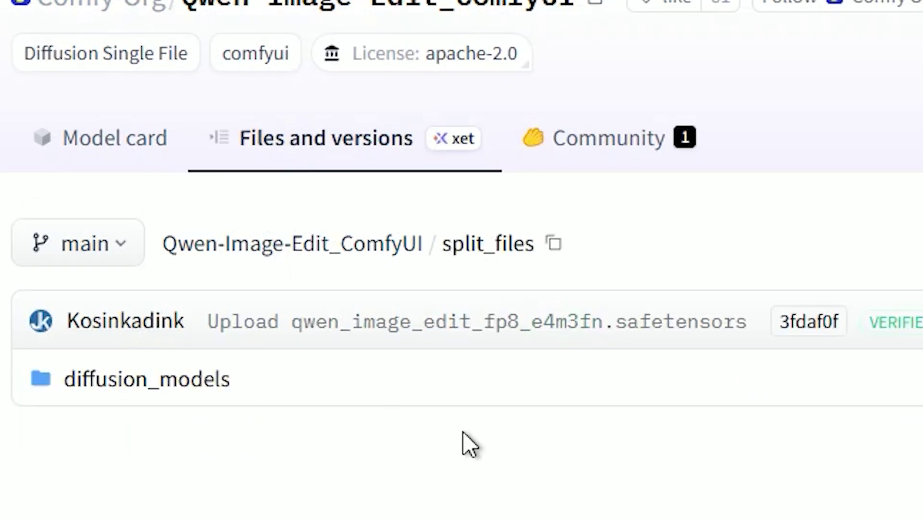
click(189, 392)
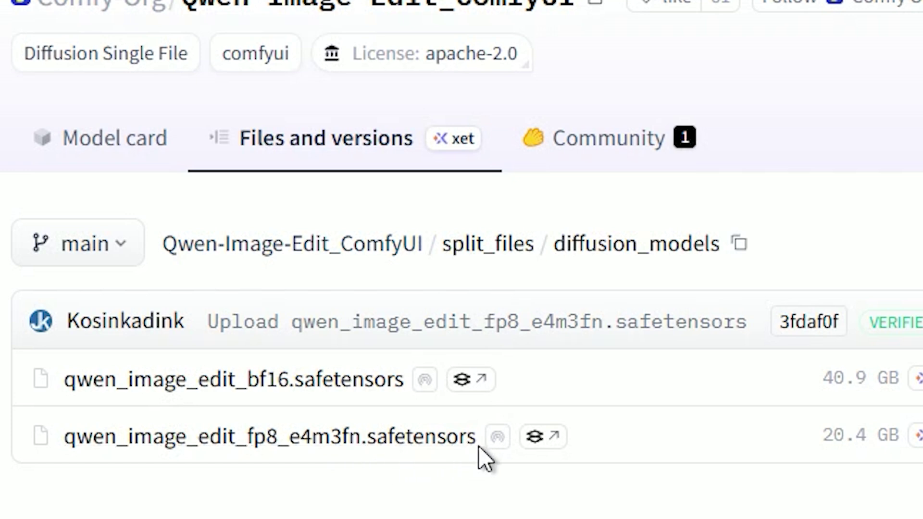
drag(803, 438, 907, 435)
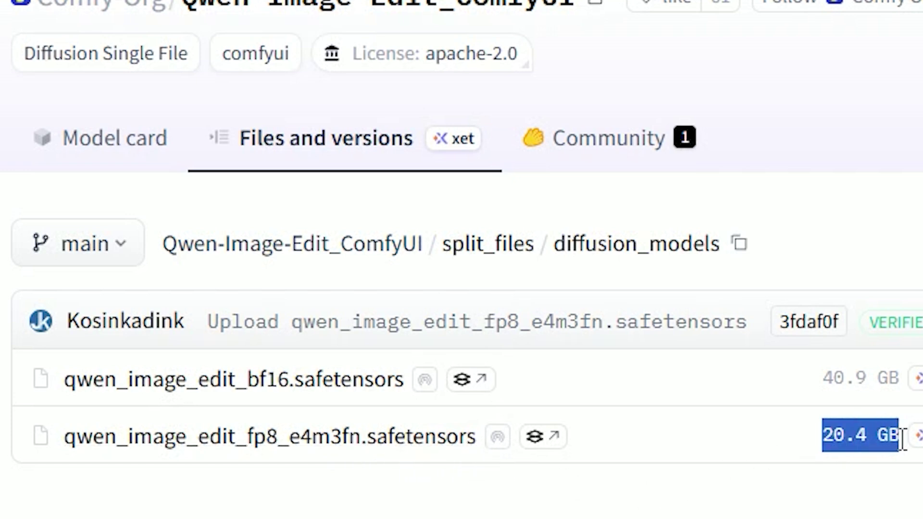
click(644, 500)
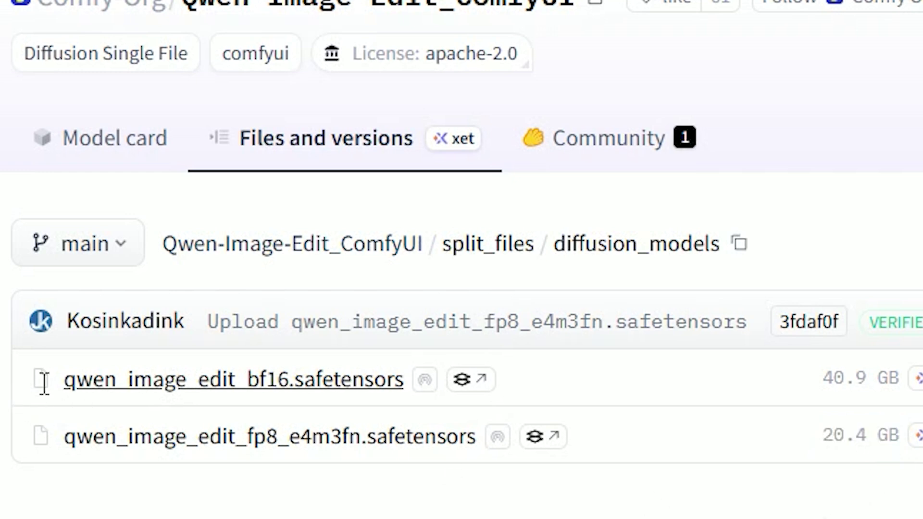
drag(42, 381, 405, 391)
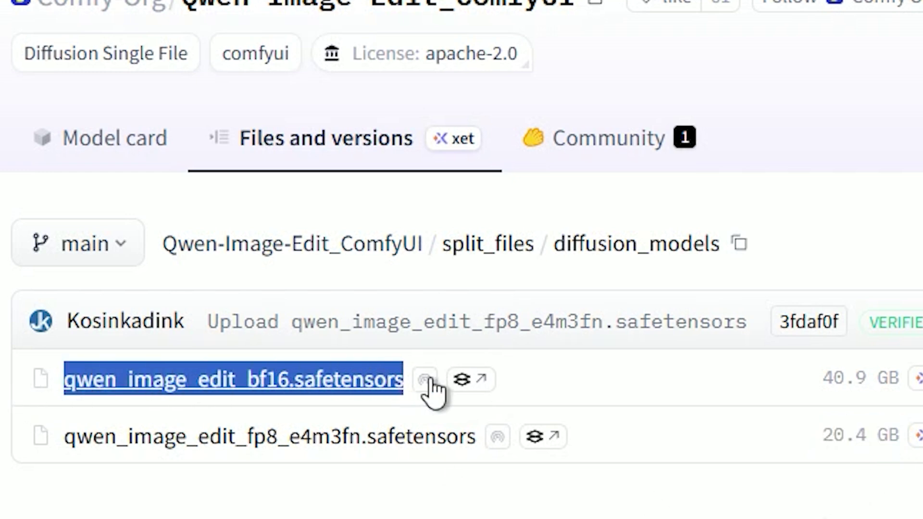
drag(800, 391, 904, 385)
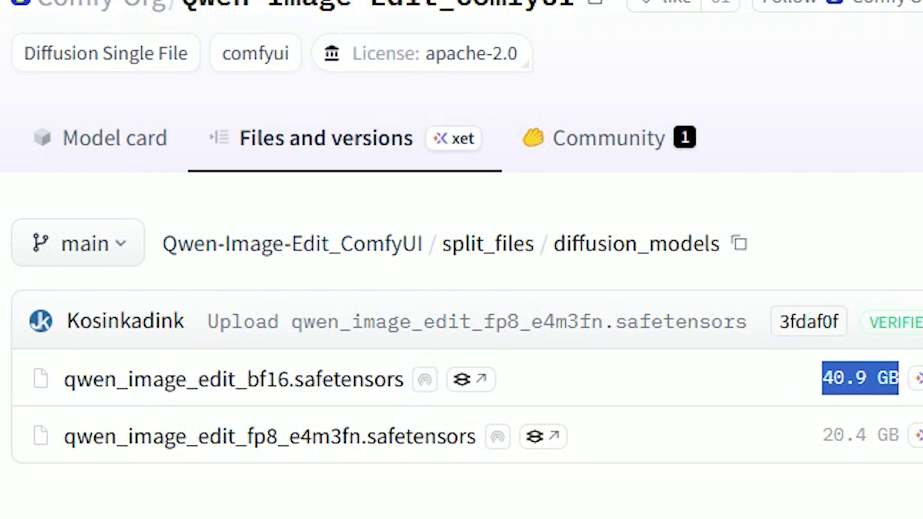
click(856, 500)
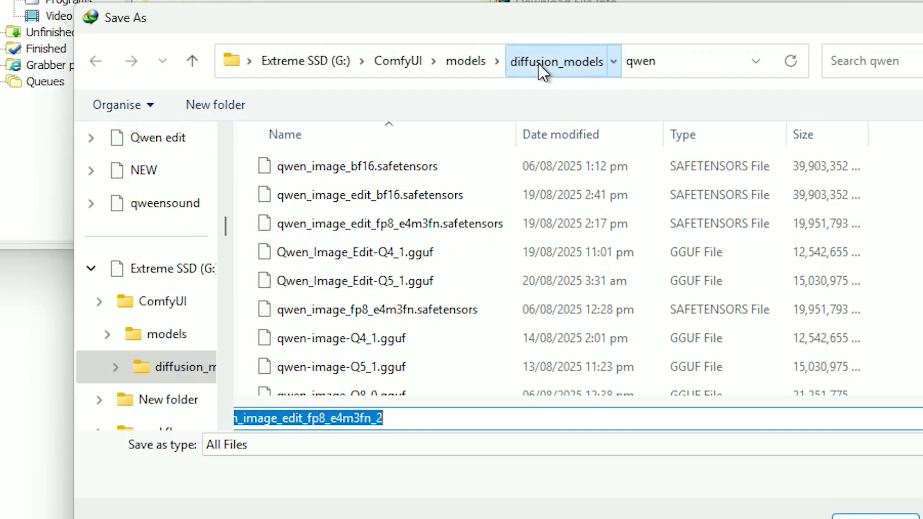
Save qwen_image_edit_fp8_e4m3fn.safetensors into ComfyUI's models/diffusion_models folder
click(538, 62)
scroll(490, 253, down, 1)
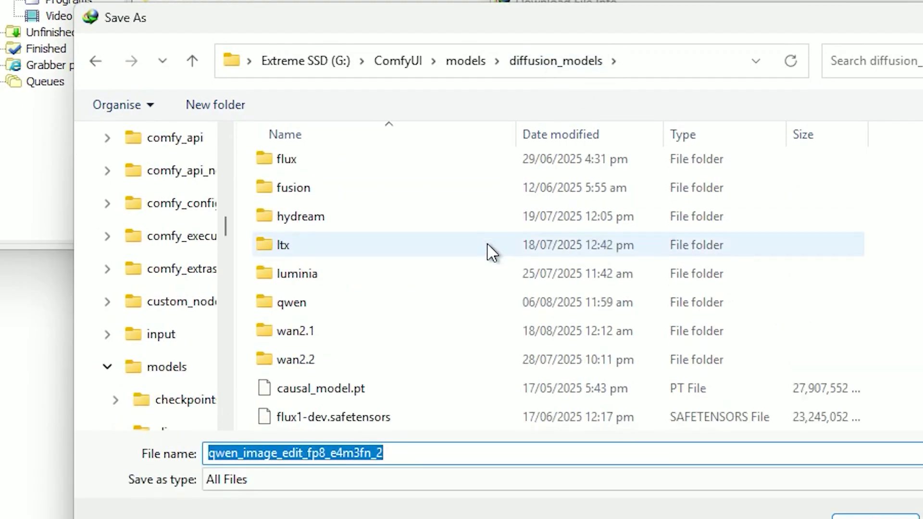
scroll(447, 270, down, 1)
scroll(397, 280, up, 2)
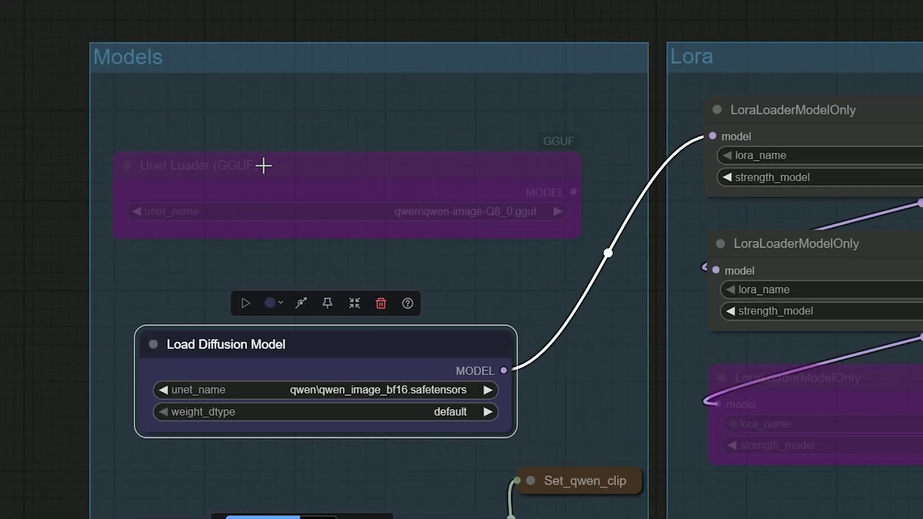
Bypass Load Diffusion Model, enable Unet Loader (GGUF) and wire its MODEL into LoraLoaderModelOnly
click(264, 165)
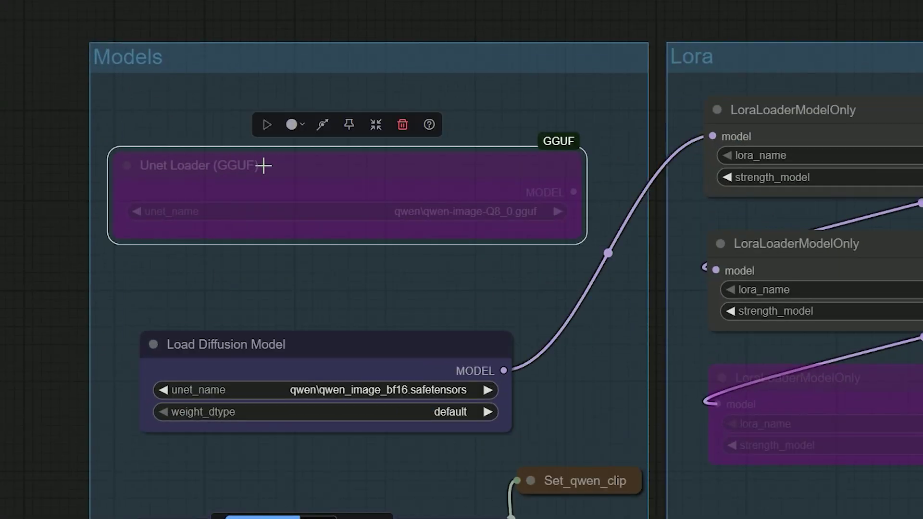
click(316, 344)
key(ctrl+b)
click(311, 164)
key(ctrl+b)
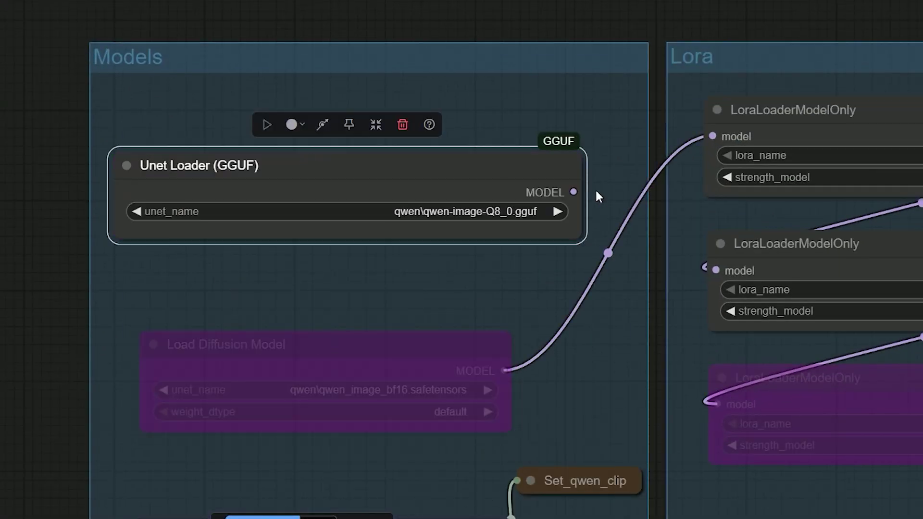
drag(574, 192, 713, 136)
Check the CLIP loader and VAE loader settings
scroll(567, 348, down, 1)
scroll(568, 348, down, 5)
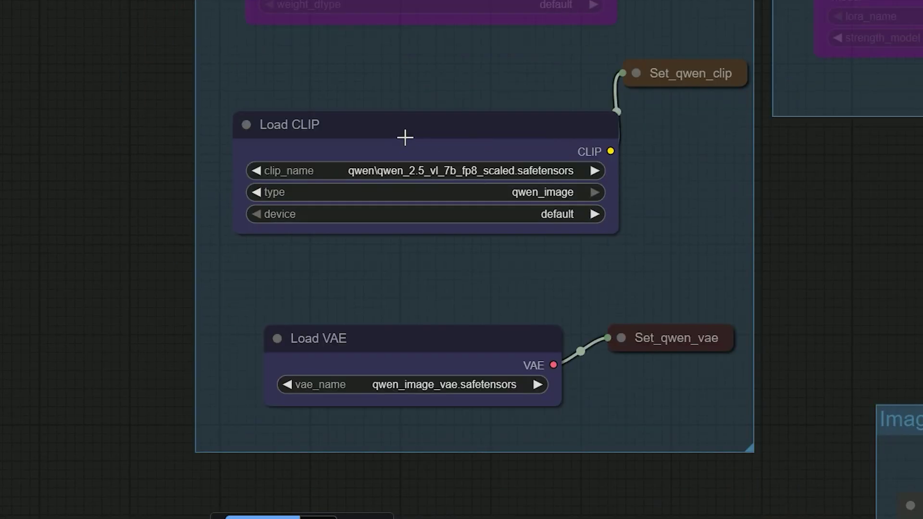
click(405, 136)
scroll(399, 132, up, 2)
click(380, 391)
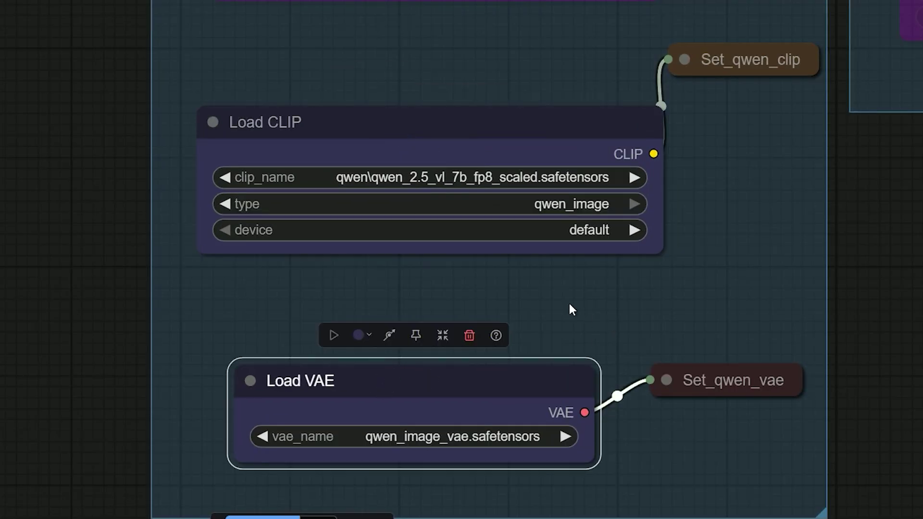
drag(571, 309, 509, 307)
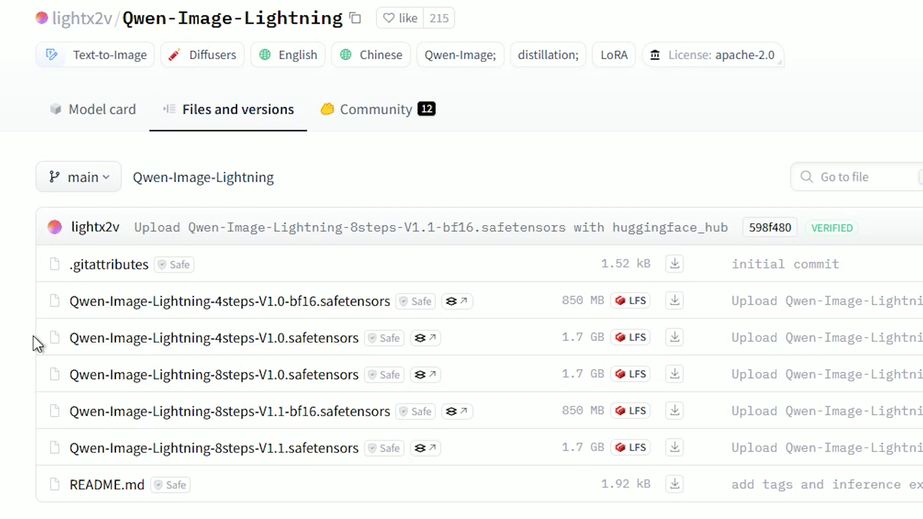
Download the Qwen-Image-Lightning-4steps-V1.0 LoRA, saving it under ComfyUI's models folder
drag(33, 335, 354, 332)
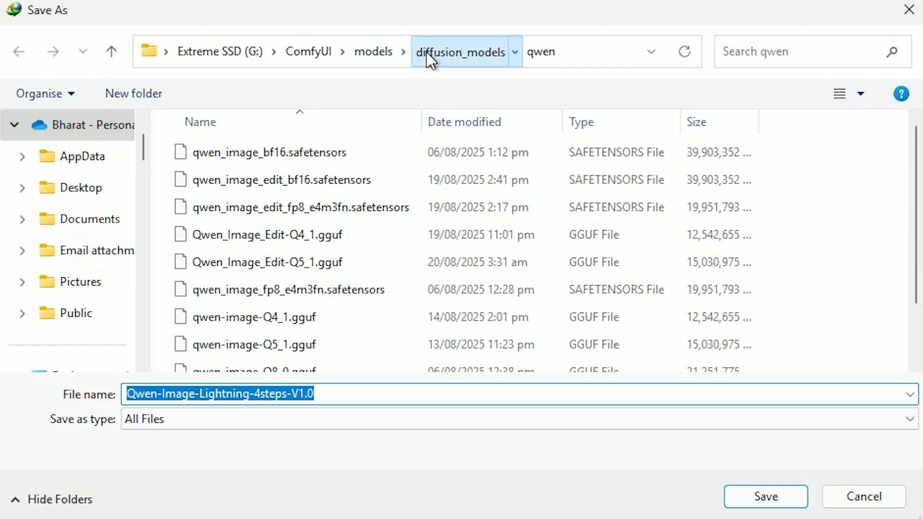
click(426, 51)
scroll(362, 327, down, 4)
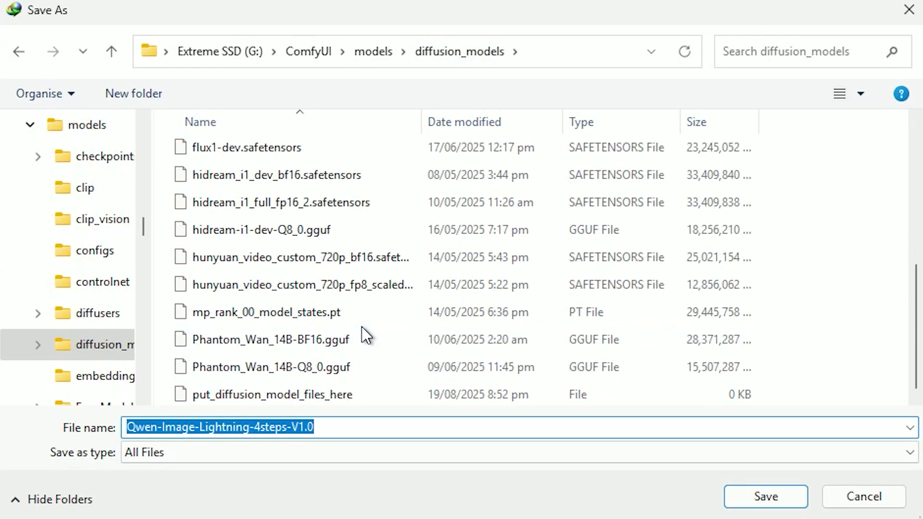
scroll(362, 327, up, 3)
scroll(266, 310, down, 1)
click(377, 51)
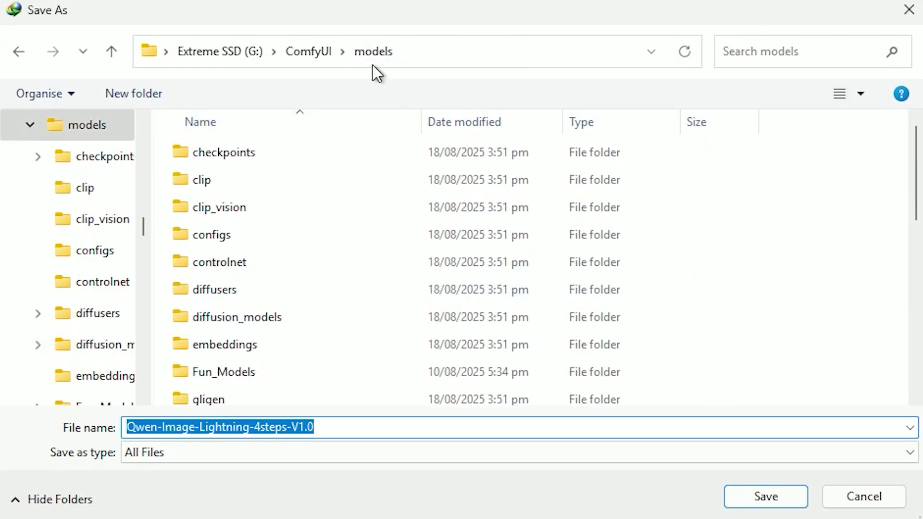
scroll(274, 392, down, 1)
scroll(273, 389, down, 3)
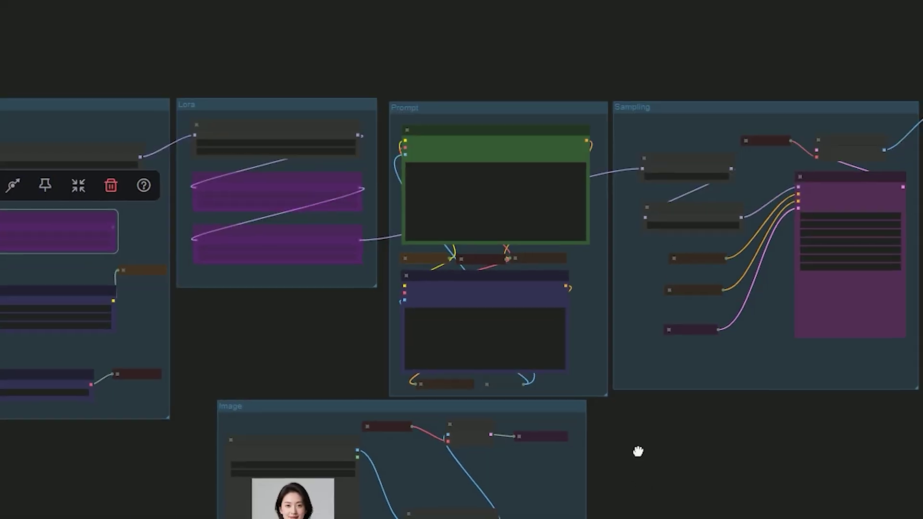
Inspect the Image group and its Load Image node holding the hoodie photo
drag(638, 451, 678, 331)
scroll(288, 433, up, 10)
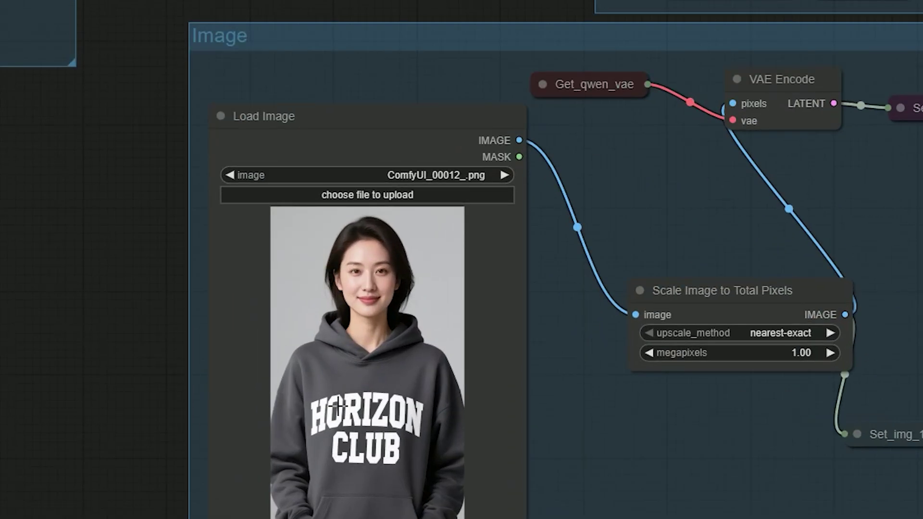
scroll(14, 322, down, 2)
scroll(38, 313, up, 2)
scroll(72, 313, right, 2)
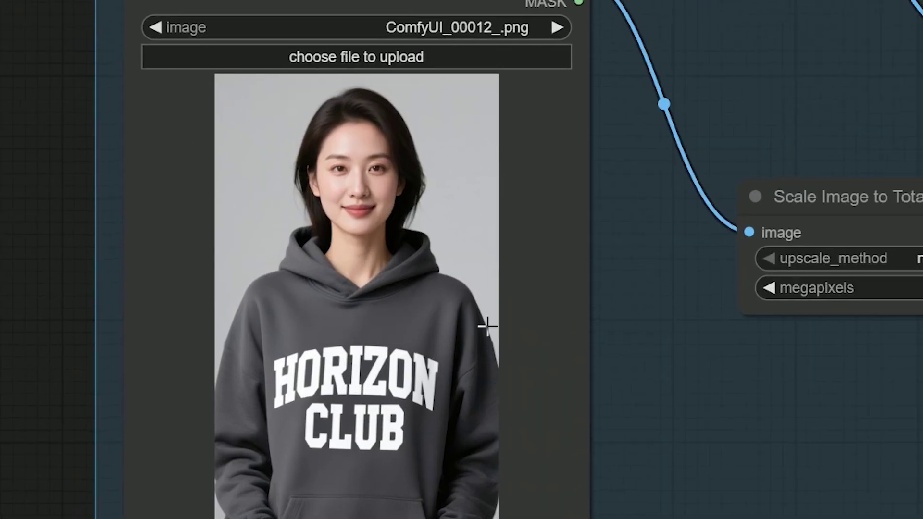
scroll(341, 302, down, 2)
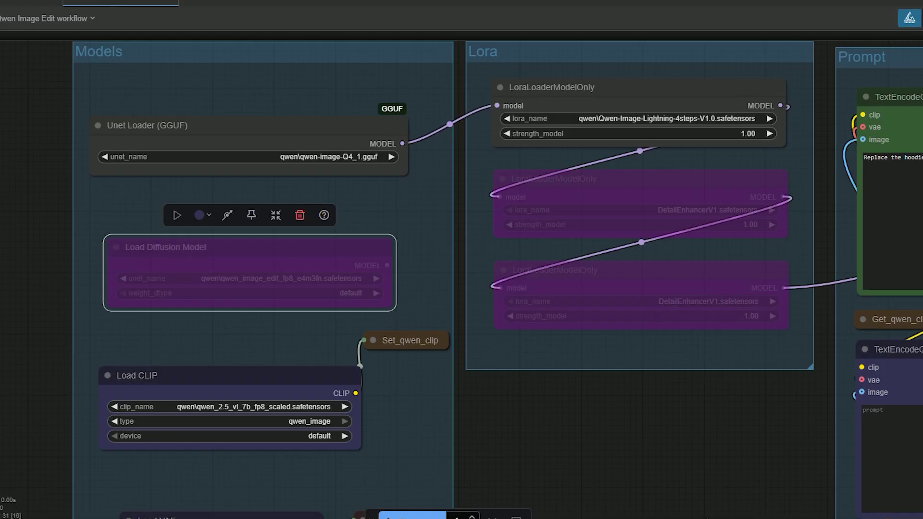
scroll(296, 149, up, 3)
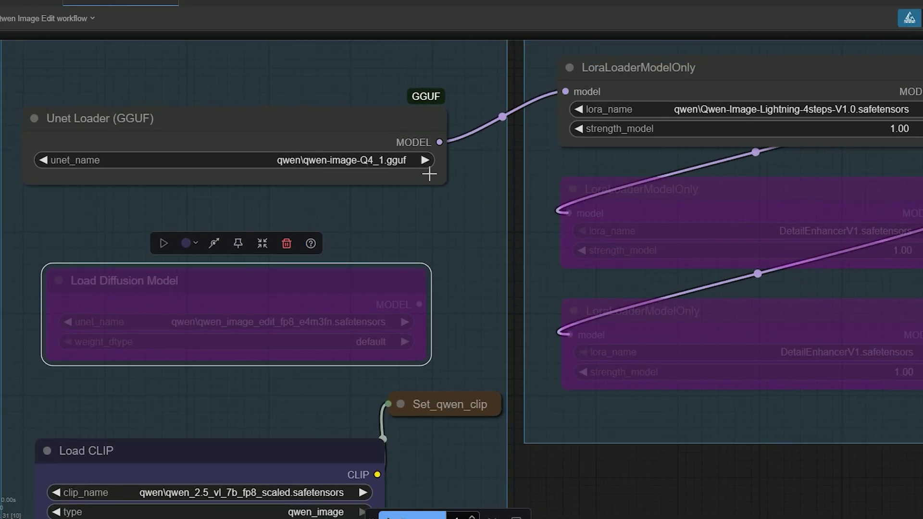
scroll(456, 239, down, 3)
scroll(475, 285, down, 10)
scroll(475, 285, right, 5)
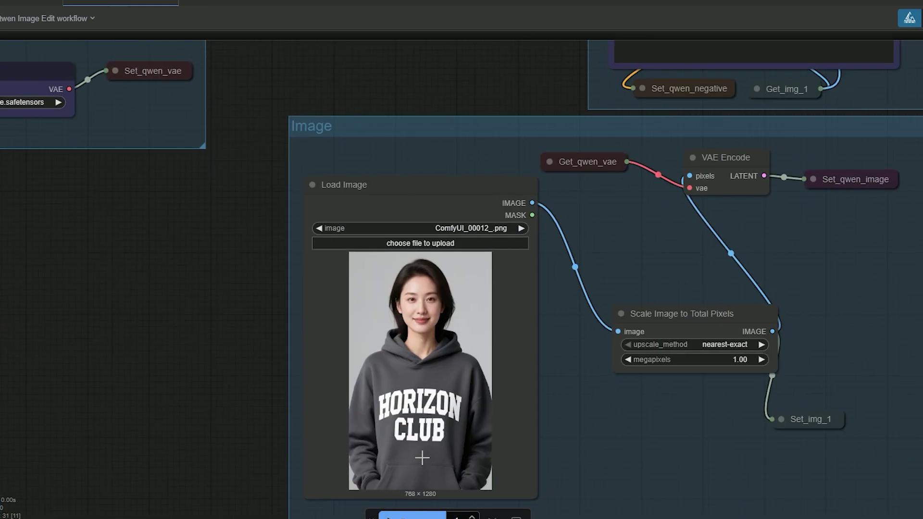
scroll(386, 410, up, 2)
drag(262, 401, 187, 344)
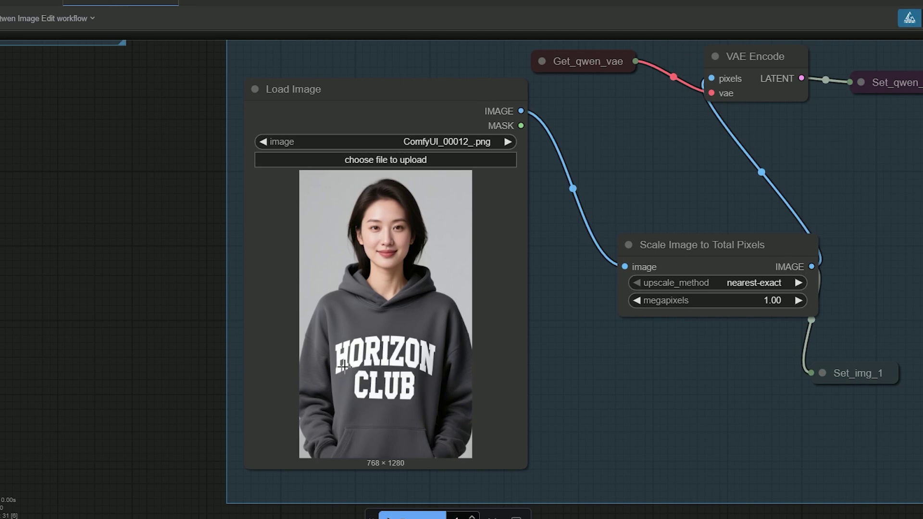
scroll(523, 279, down, 1)
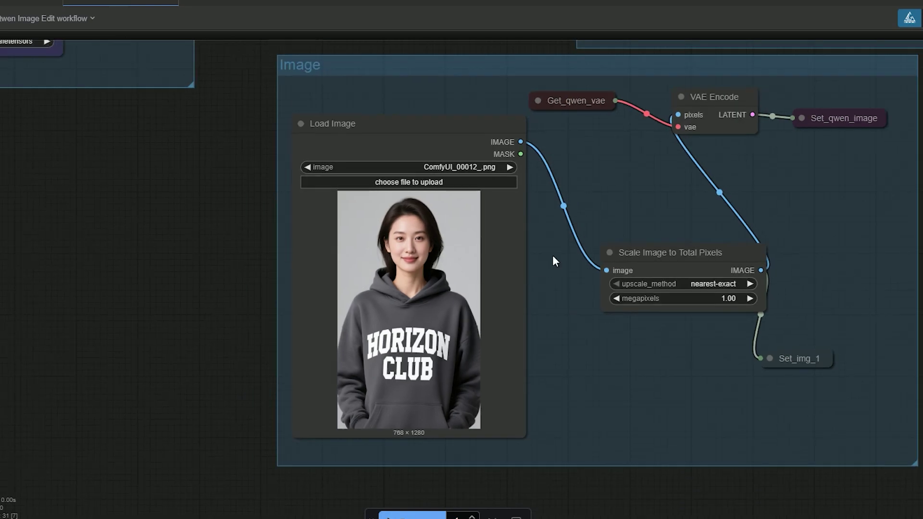
Review the TextEncodeQwenImageEdit prompt asking to replace the hoodie text with Aistudy
drag(616, 203, 423, 471)
scroll(218, 172, up, 5)
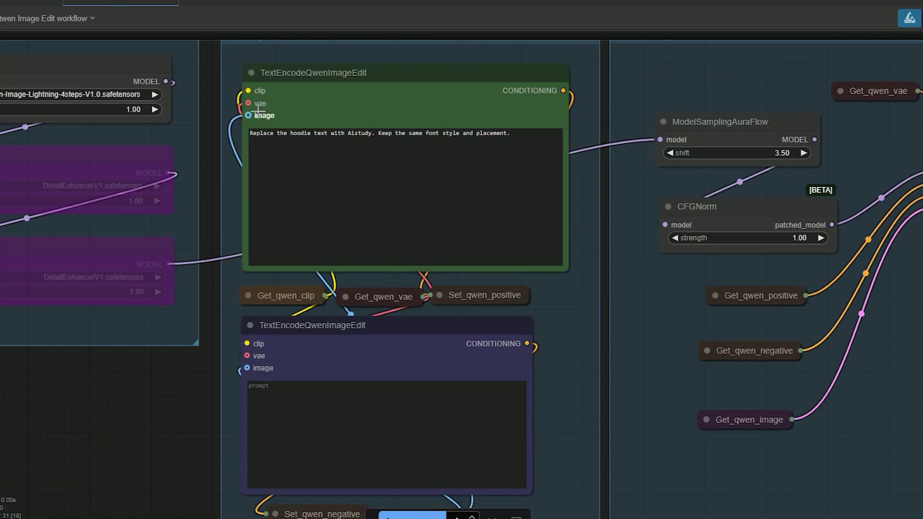
drag(218, 166, 681, 181)
scroll(219, 186, up, 2)
drag(788, 289, 908, 343)
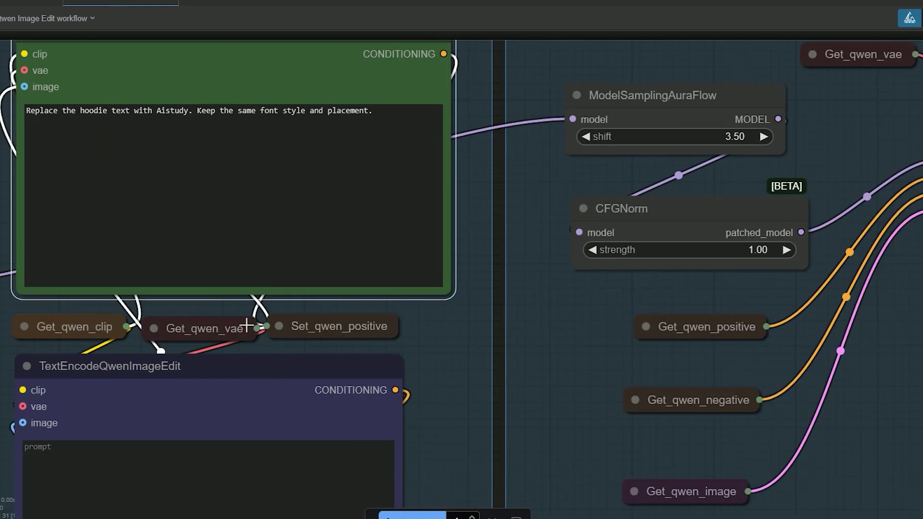
drag(247, 325, 570, 364)
key(ctrl+z)
Look over the Models and Lora groups with the Unet Loader (GGUF) and LoRA loaders
drag(646, 336, 857, 350)
drag(5, 295, 323, 310)
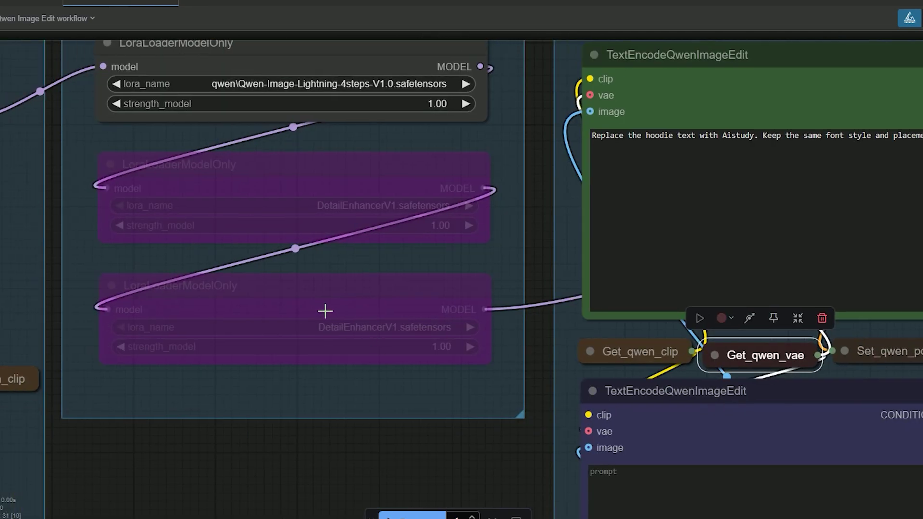
drag(256, 367, 728, 466)
scroll(364, 260, up, 1)
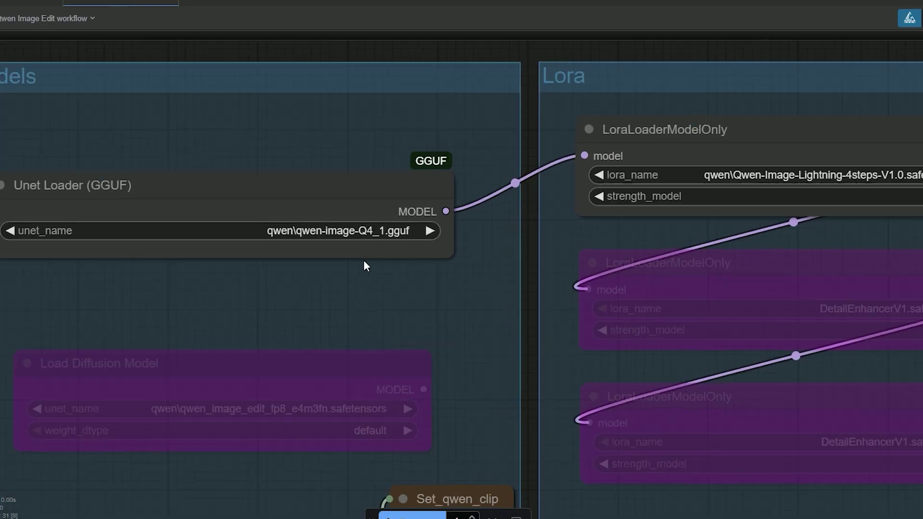
scroll(827, 266, down, 4)
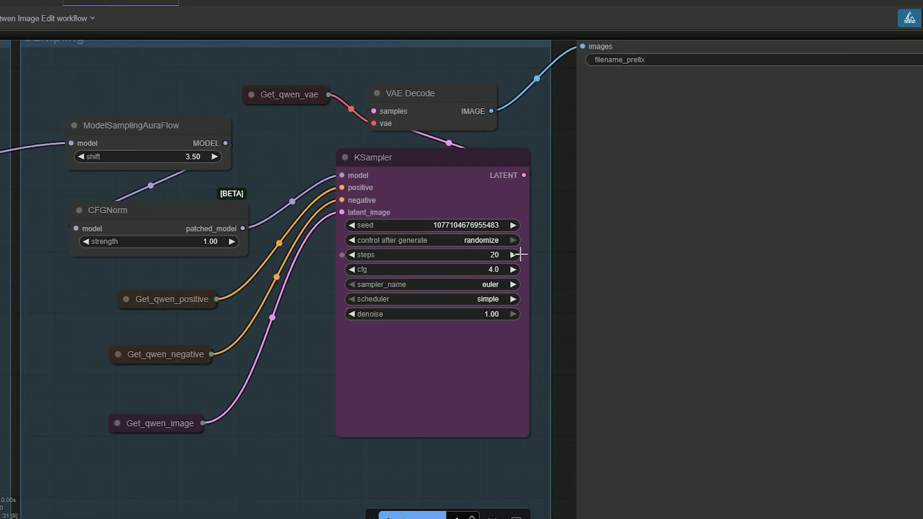
Set the KSampler to 4 steps and cfg 1.0
scroll(522, 255, up, 4)
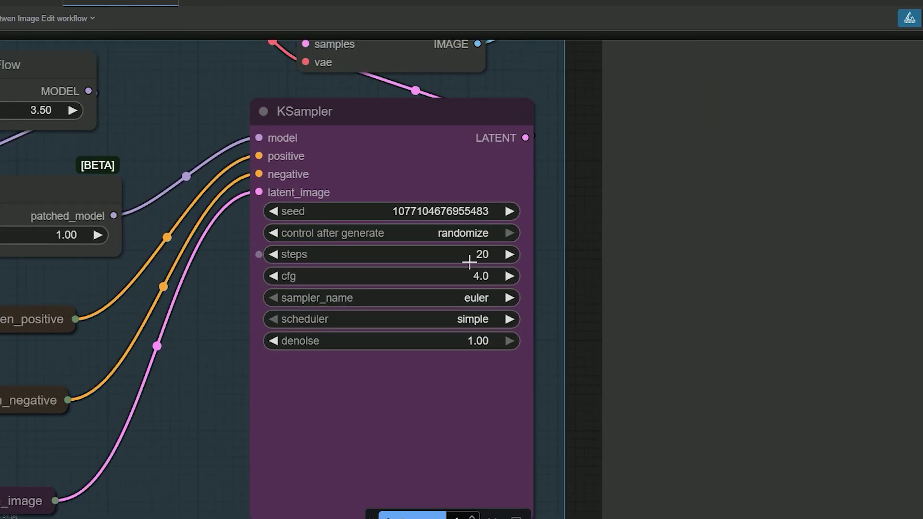
click(487, 255)
text(4)
click(674, 195)
click(483, 276)
text(1)
click(665, 221)
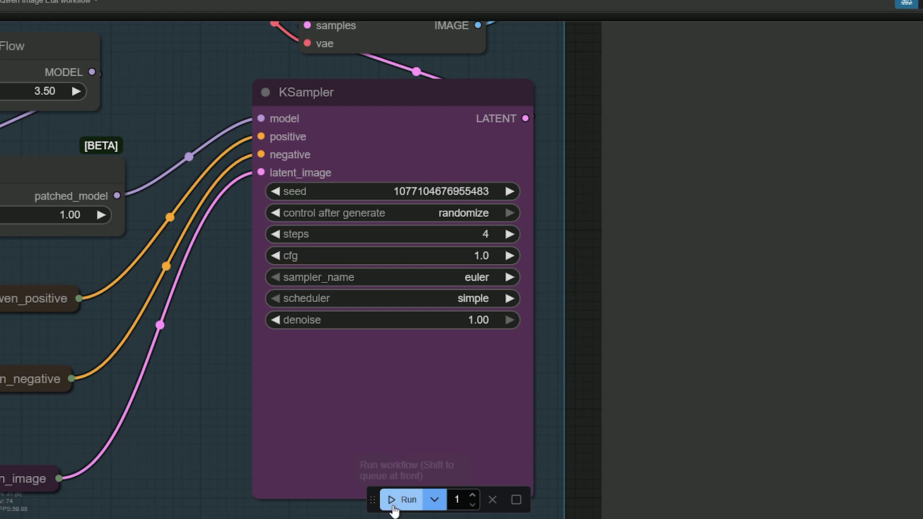
Run the workflow and view the 792×1320 hoodie result reading Aistudy
click(394, 505)
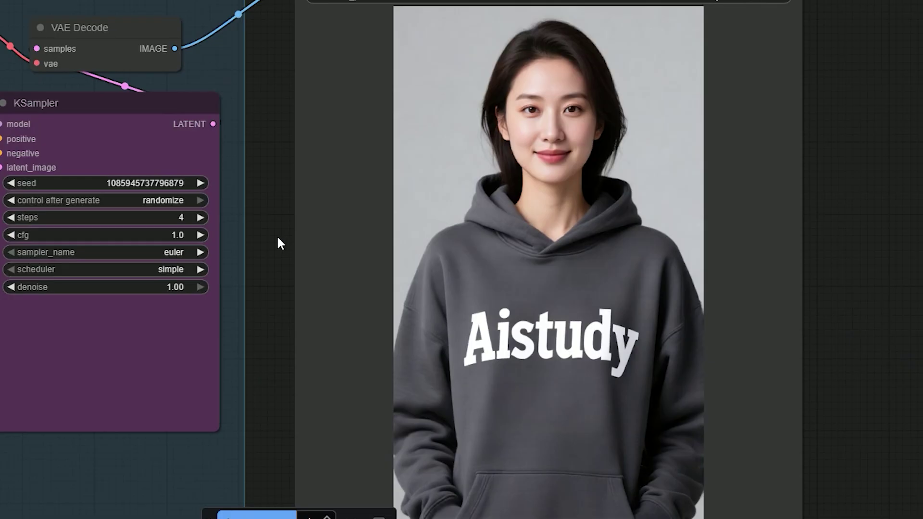
drag(278, 239, 219, 219)
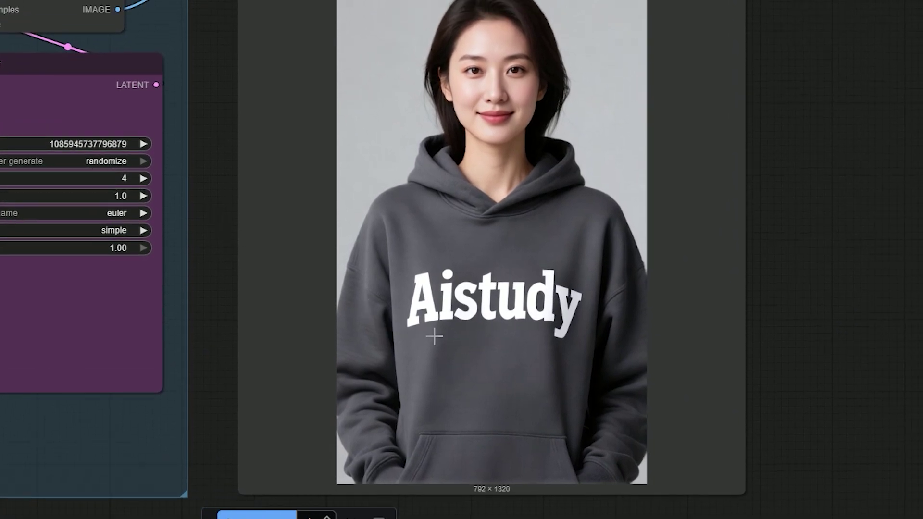
drag(203, 208, 186, 268)
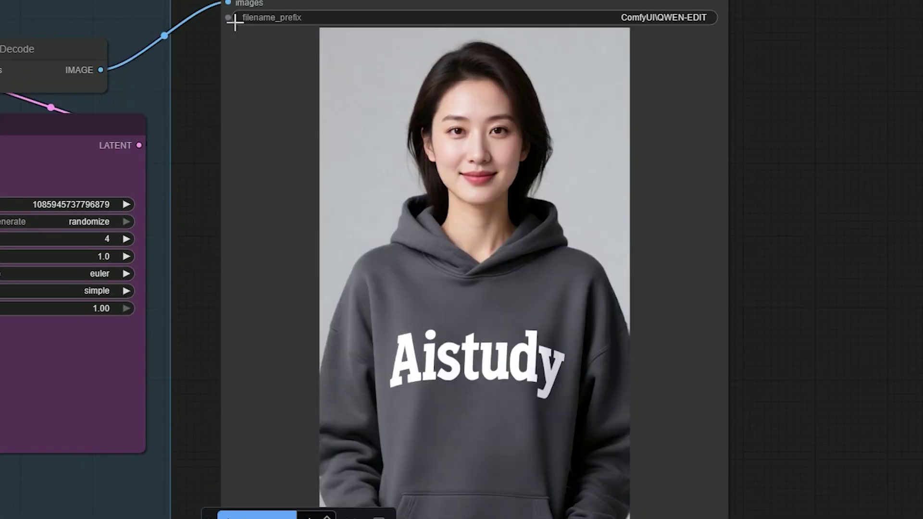
click(269, 96)
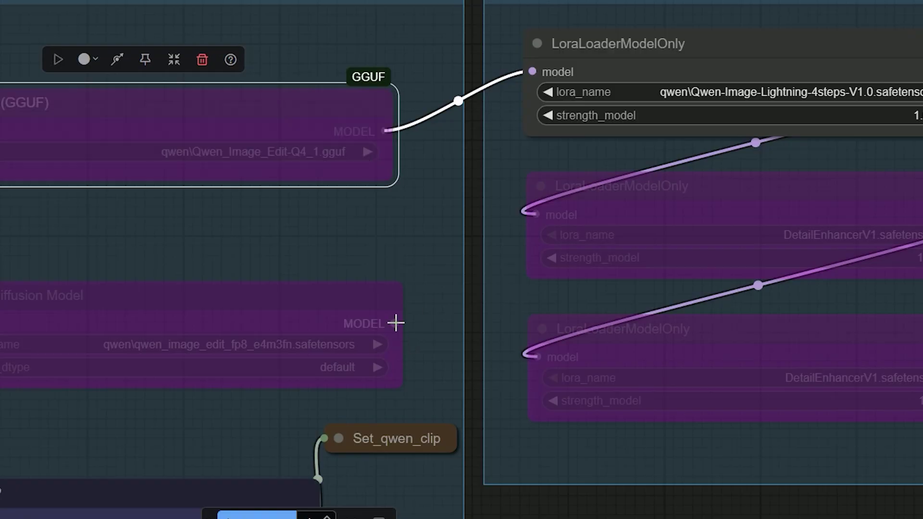
Connect the fp8 Load Diffusion Model to the Lightning LoRA loader and un-bypass it
drag(395, 323, 532, 73)
click(303, 295)
key(ctrl+b)
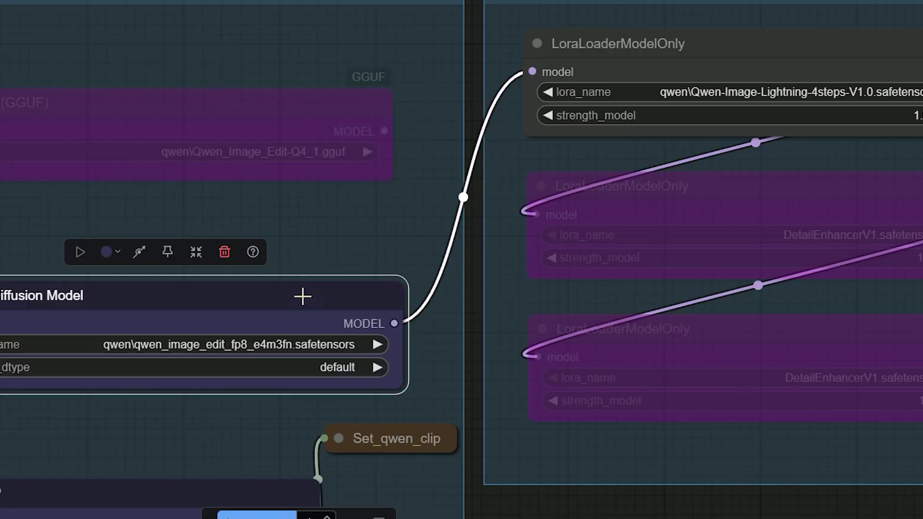
scroll(268, 344, up, 3)
scroll(129, 354, up, 1)
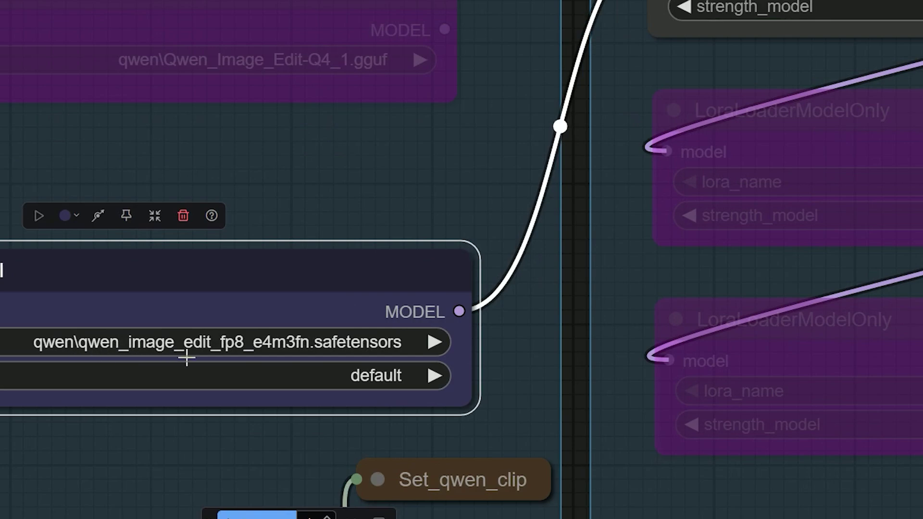
scroll(524, 338, down, 3)
drag(579, 284, 197, 329)
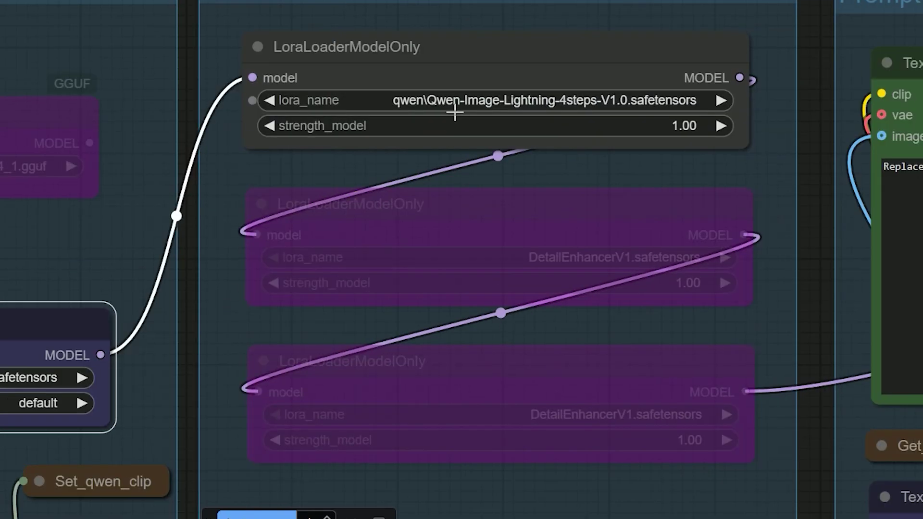
scroll(789, 237, down, 2)
drag(789, 237, 428, 195)
drag(860, 281, 284, 222)
scroll(363, 192, down, 2)
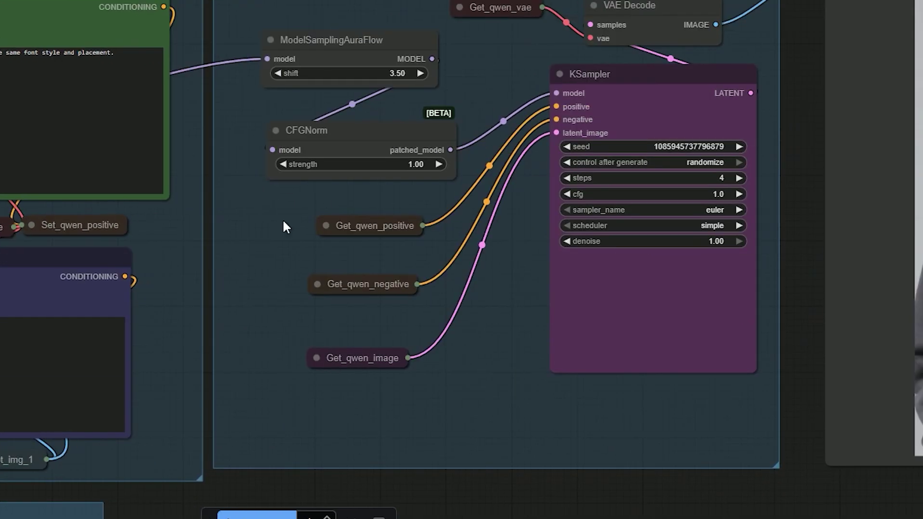
Run the fp8 4-step pass and compare its hoodie result beside the Q4 result
click(242, 514)
scroll(484, 445, down, 1)
drag(484, 445, 503, 395)
scroll(351, 426, down, 3)
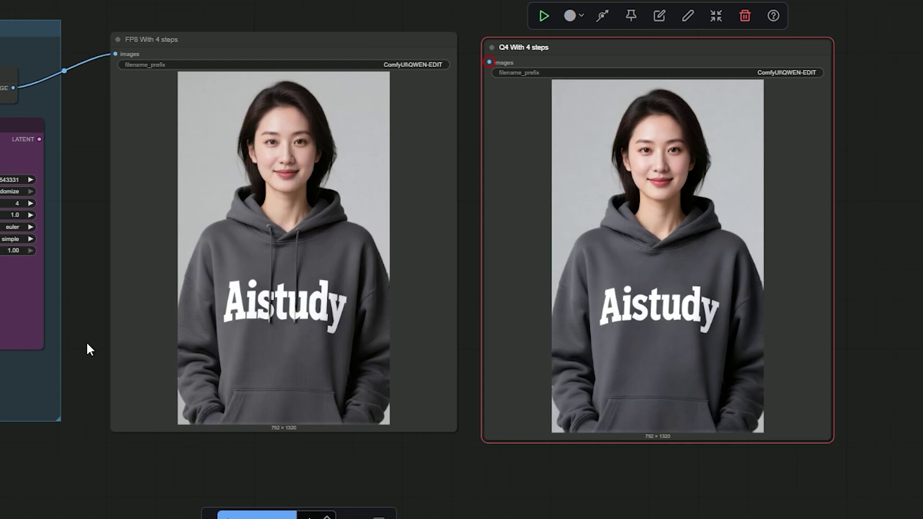
scroll(87, 344, up, 2)
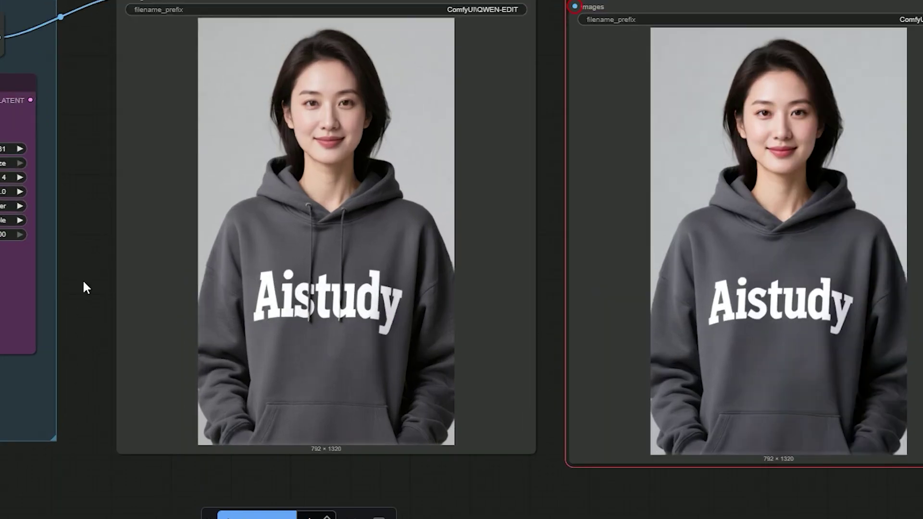
drag(85, 286, 54, 294)
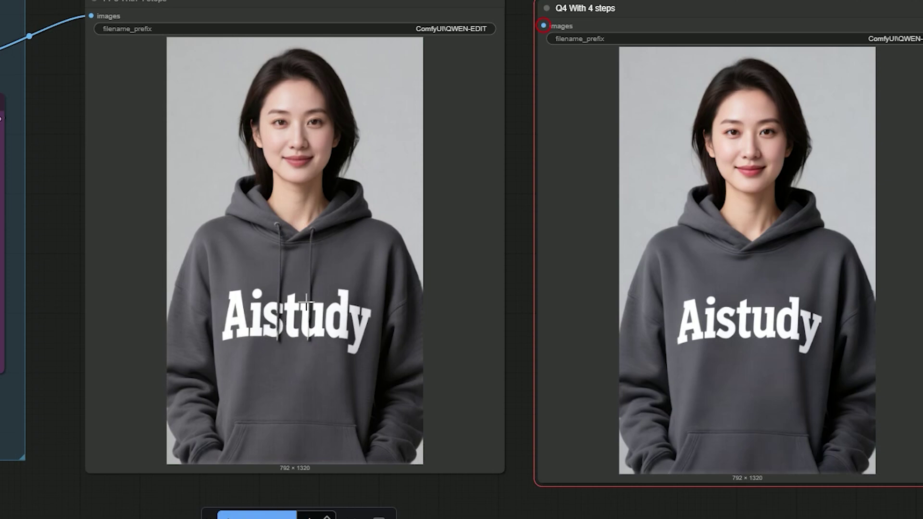
scroll(306, 303, down, 3)
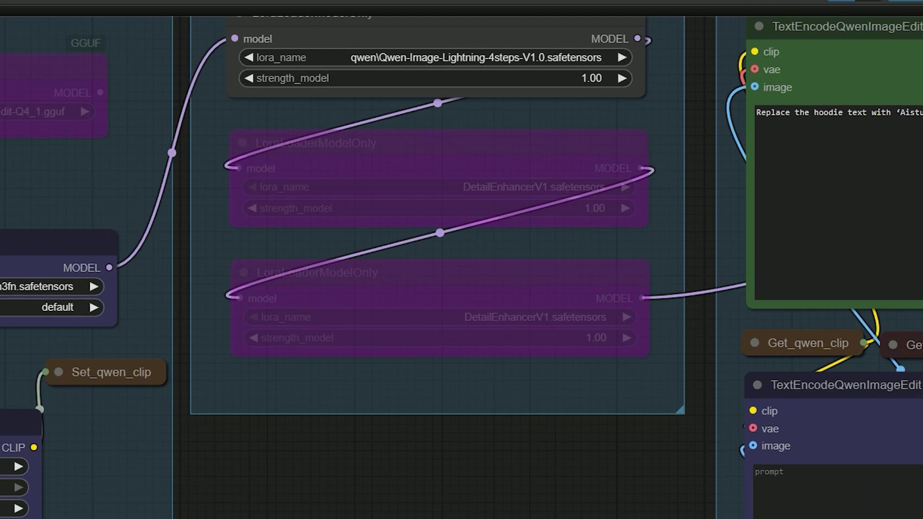
Bypass the Lightning 4-step LoRA and compare the FP8, FP8 4-step and Q4 4-step results
click(362, 33)
key(ctrl+b)
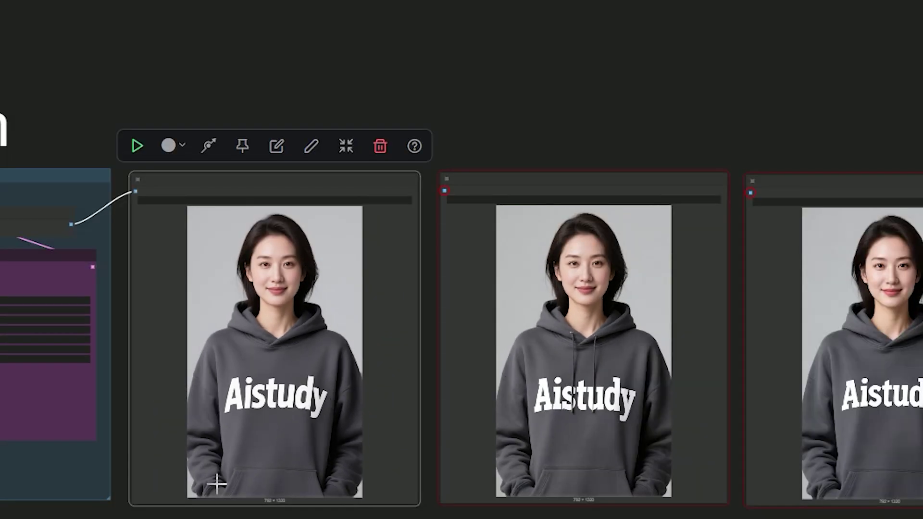
drag(215, 486, 654, 368)
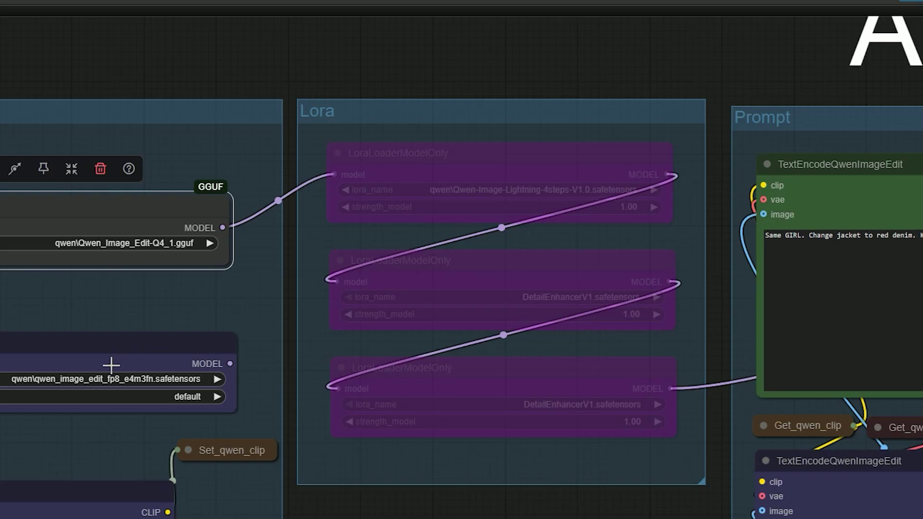
Bypass the fp8 diffusion model loader and re-enable the Lightning 4-step LoRA
click(114, 351)
key(ctrl+b)
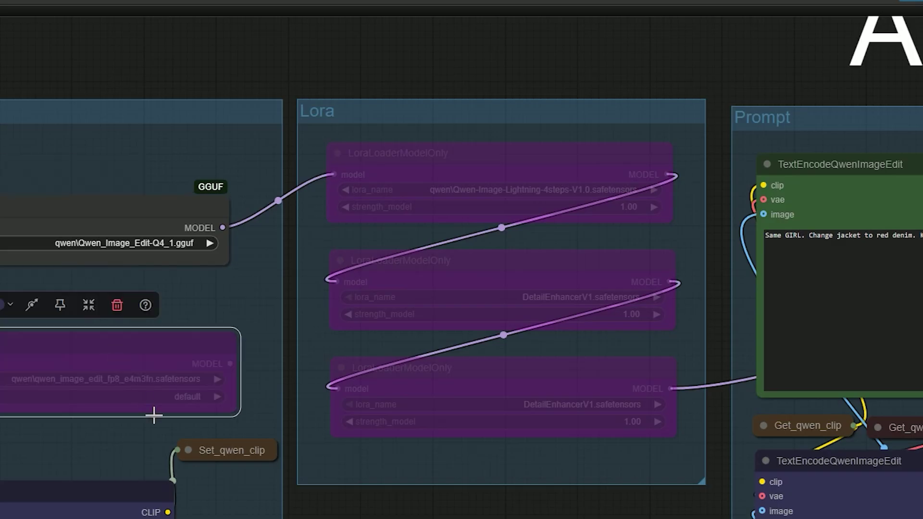
drag(212, 499, 168, 417)
click(404, 73)
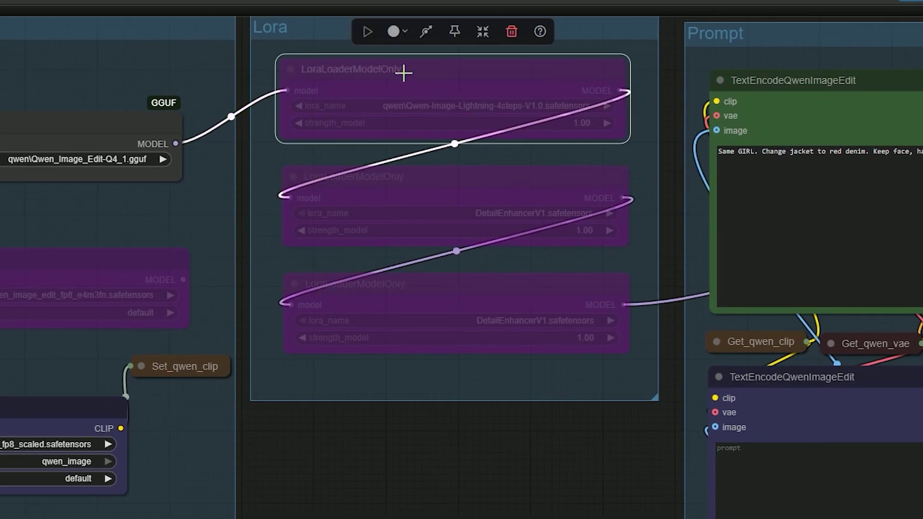
key(ctrl+b)
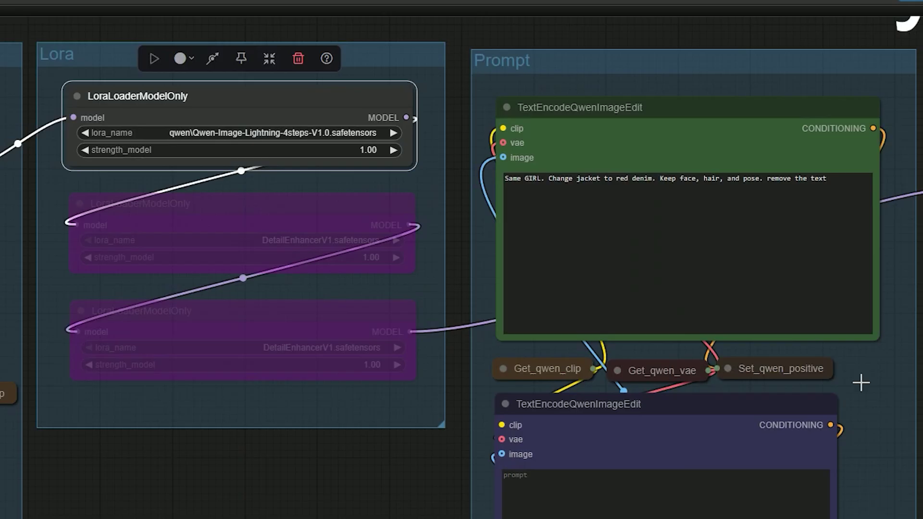
Select the prompt text for the red denim jacket edit
scroll(914, 385, up, 4)
scroll(366, 274, up, 4)
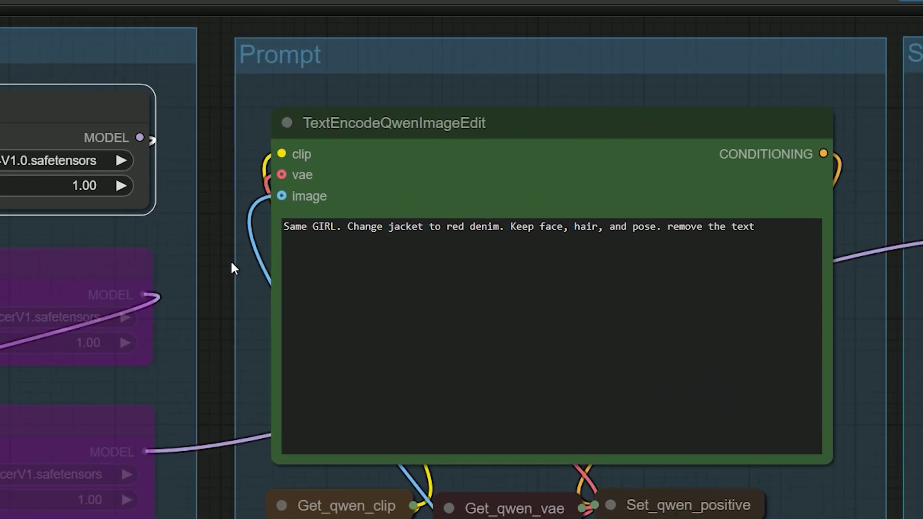
drag(229, 261, 166, 281)
click(210, 255)
drag(210, 254, 682, 258)
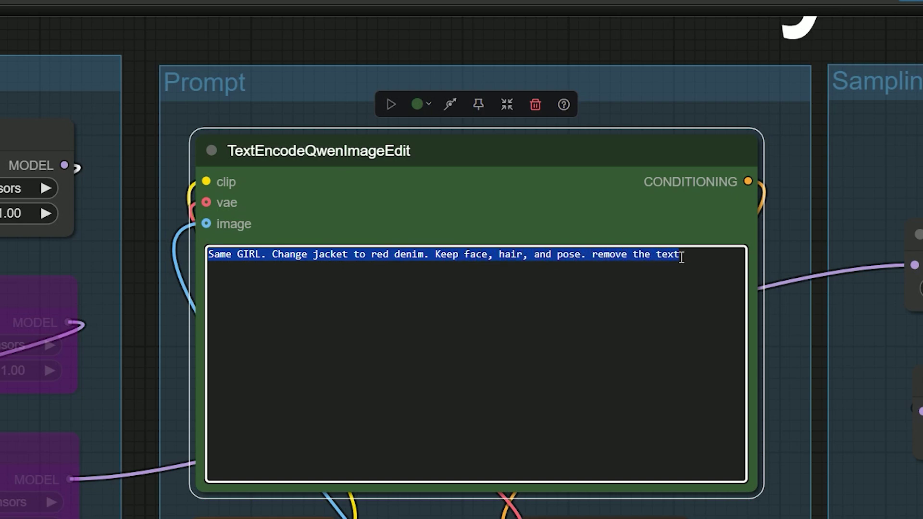
scroll(840, 451, down, 2)
scroll(794, 453, up, 2)
Set the KSampler back to 4 steps and cfg 1.0
drag(794, 453, 144, 386)
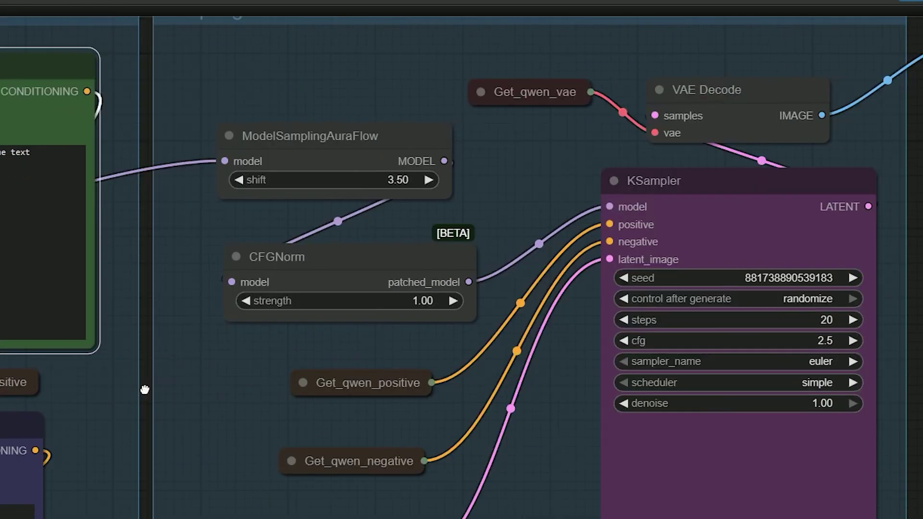
scroll(556, 311, up, 3)
click(682, 321)
text(4)
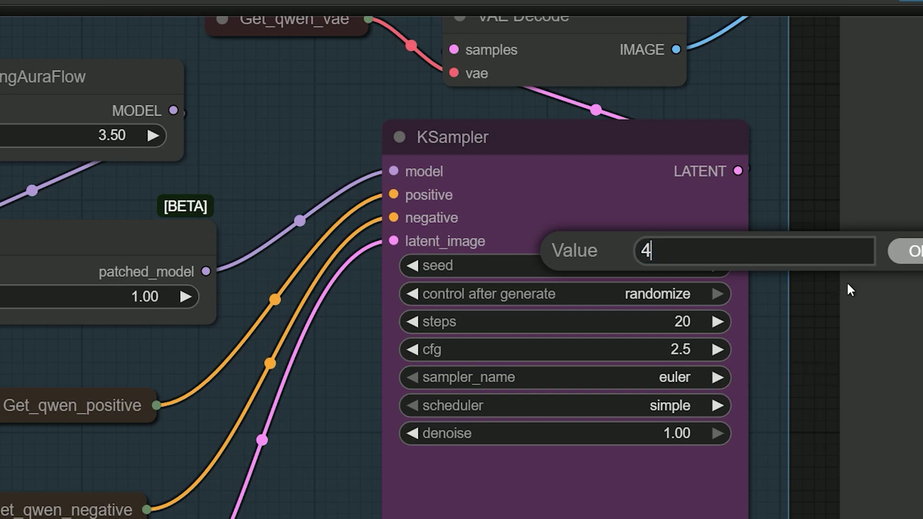
click(908, 251)
click(679, 349)
text(1)
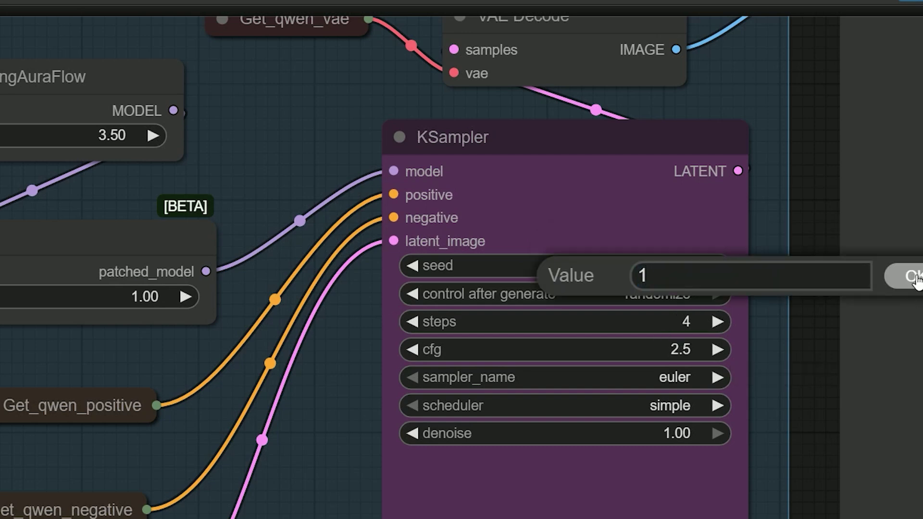
click(916, 277)
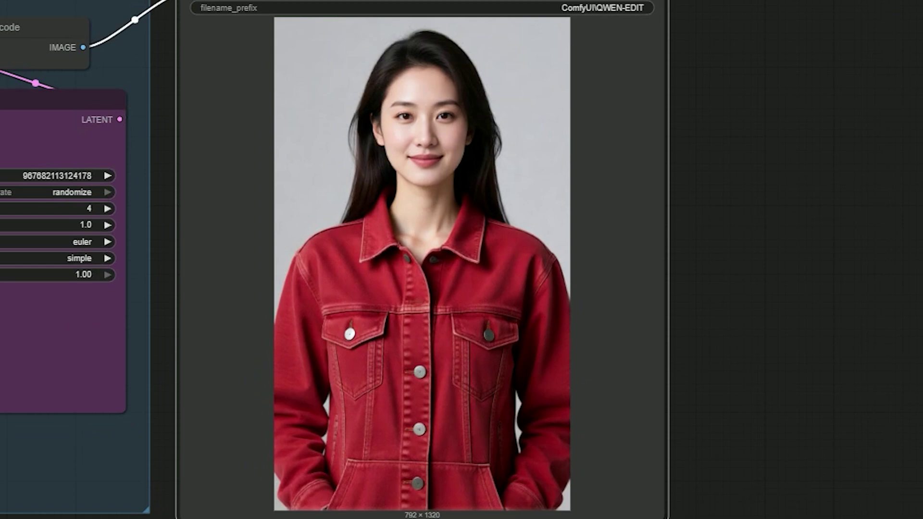
Bypass the Q4 GGUF loader and feed the re-enabled FP8 diffusion model into the Lightning LoRA
click(299, 138)
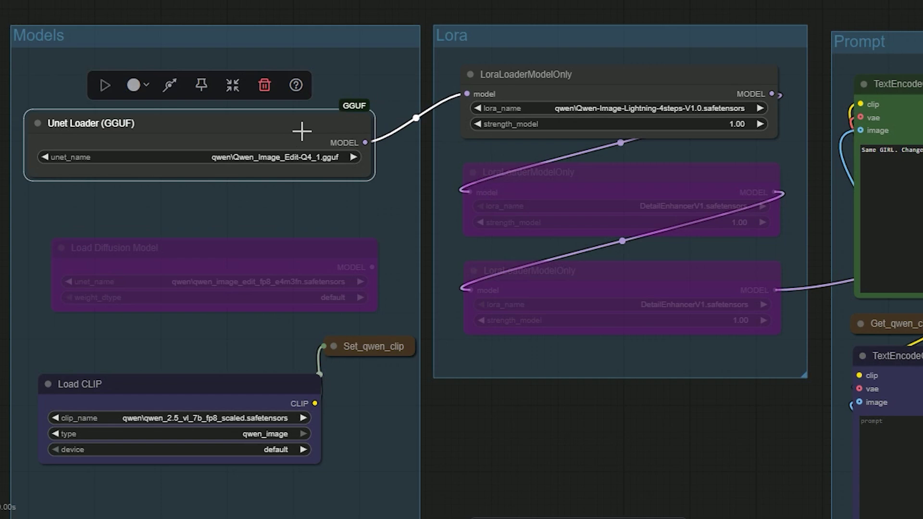
key(ctrl+b)
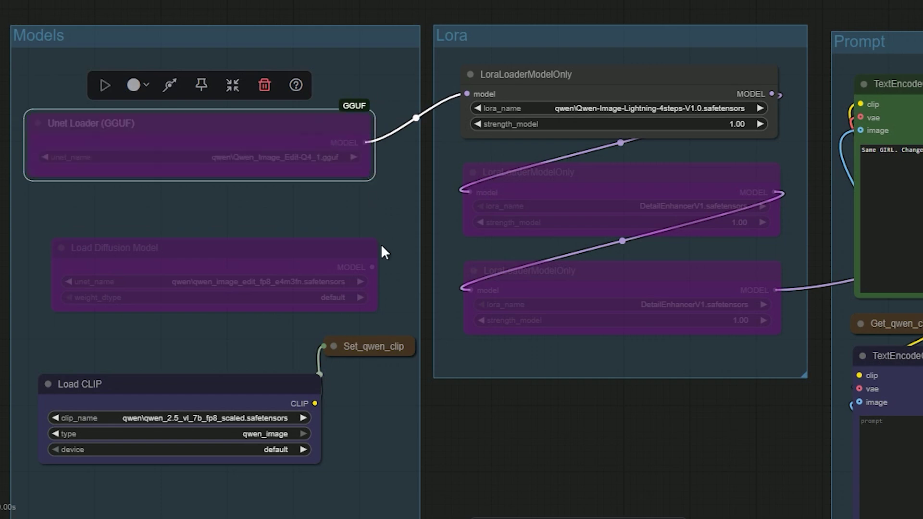
drag(372, 267, 466, 94)
click(284, 258)
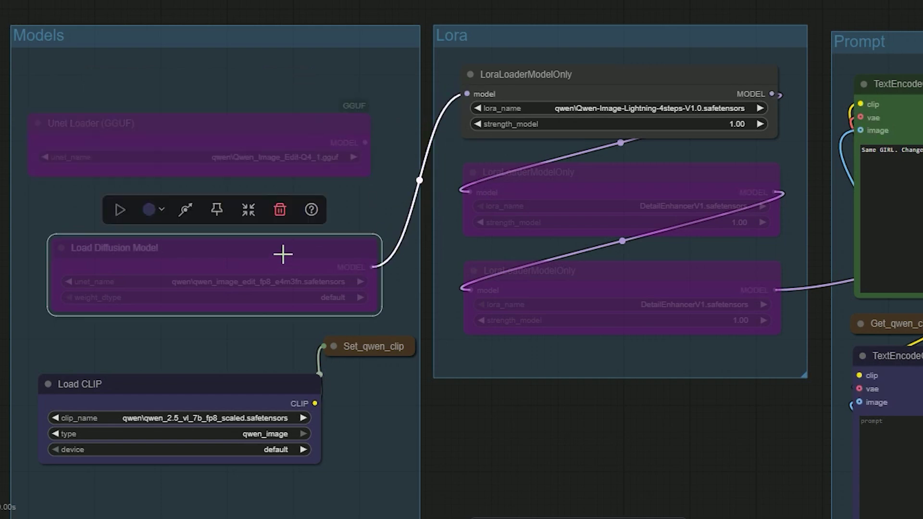
key(ctrl+b)
Nudge the CLIP loader and pan over to the Q4 With 4 steps preview
scroll(264, 391, up, 2)
drag(276, 397, 294, 407)
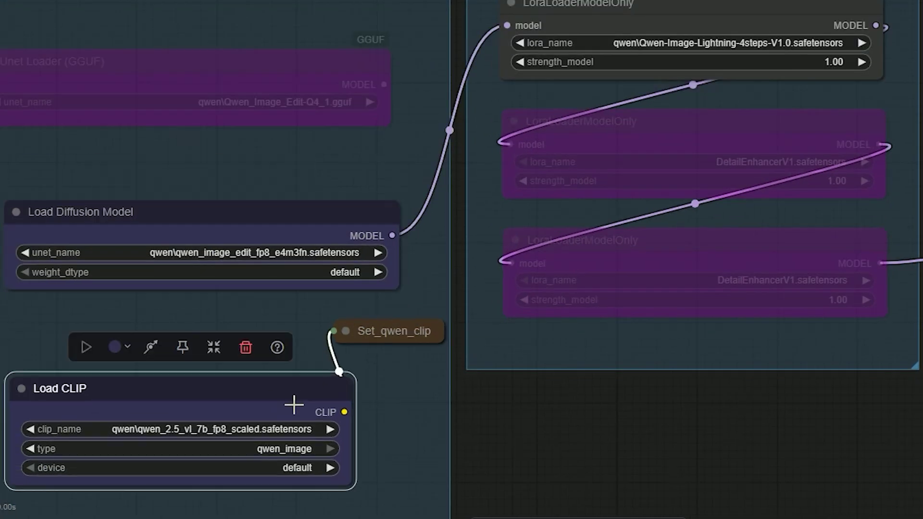
click(385, 328)
drag(624, 434, 517, 431)
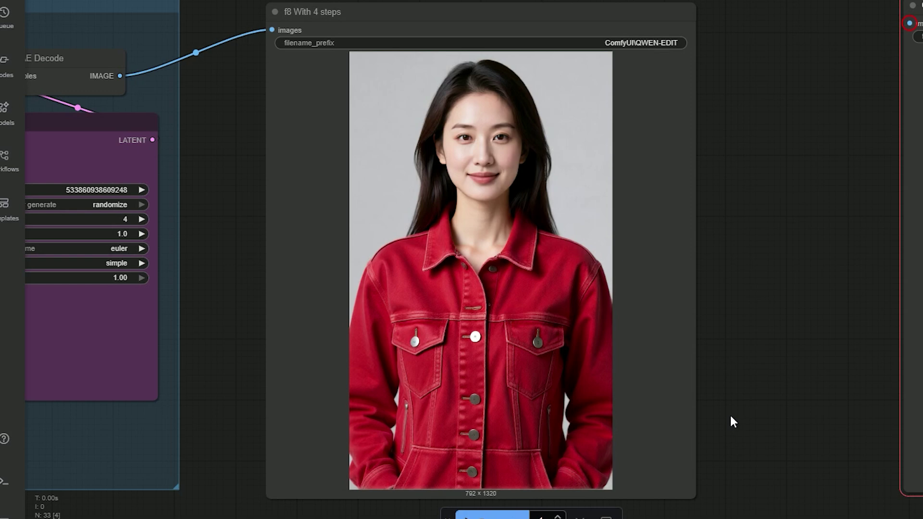
drag(857, 96, 796, 131)
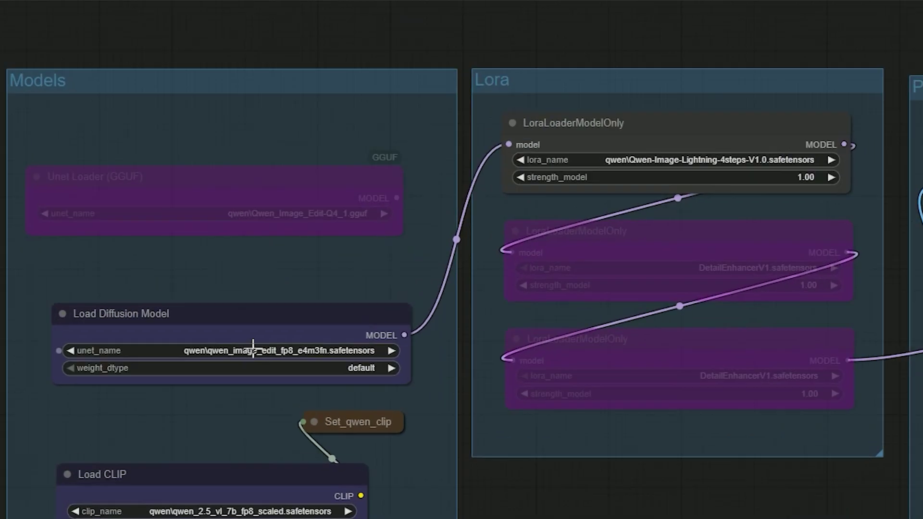
Bypass the Lightning 4-step LoRA loader
click(265, 187)
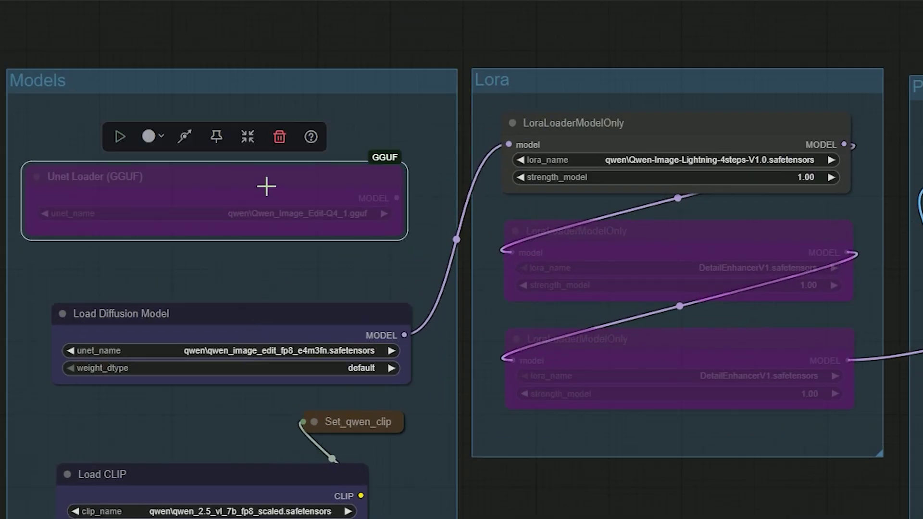
click(616, 112)
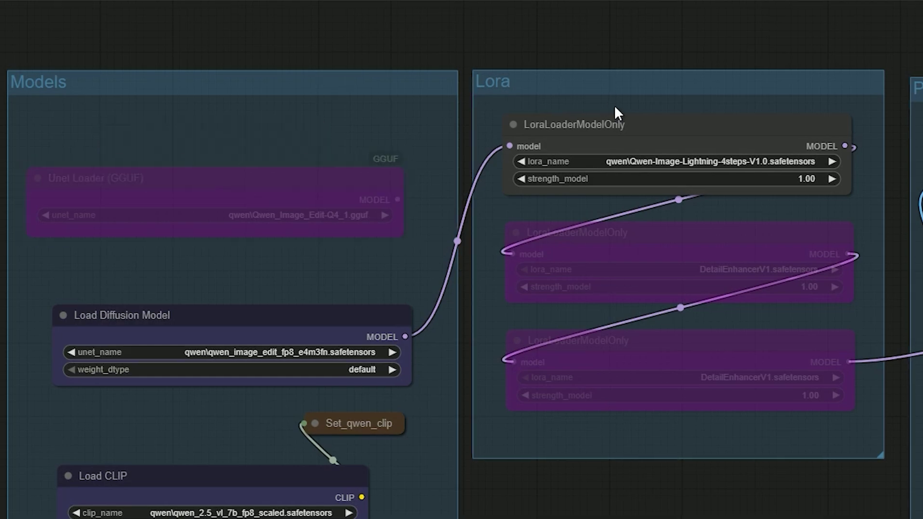
click(613, 120)
key(ctrl+b)
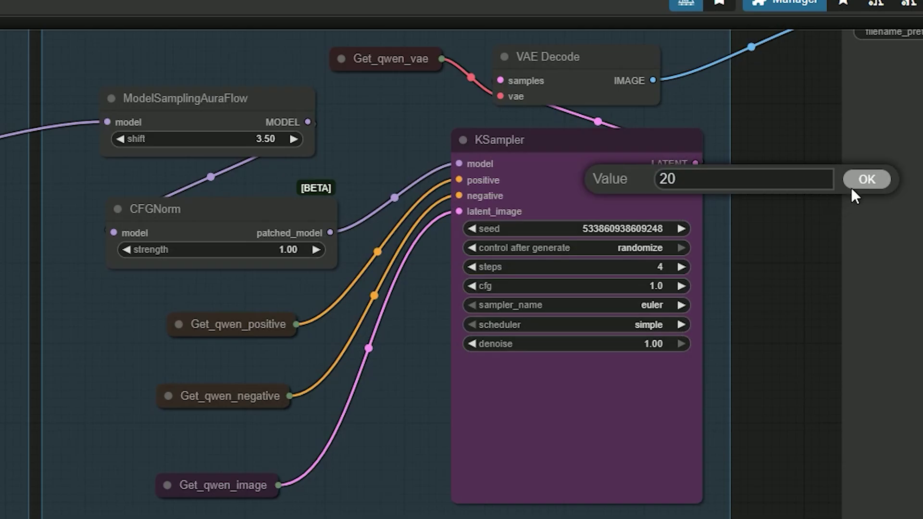
Set the KSampler to 20 steps with cfg 2.5
click(858, 183)
click(656, 286)
text(2)
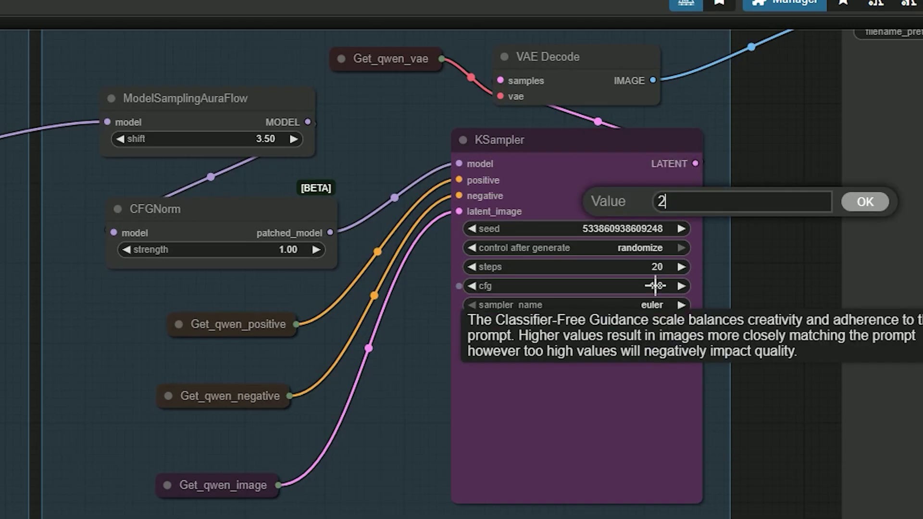
text(.5)
click(856, 208)
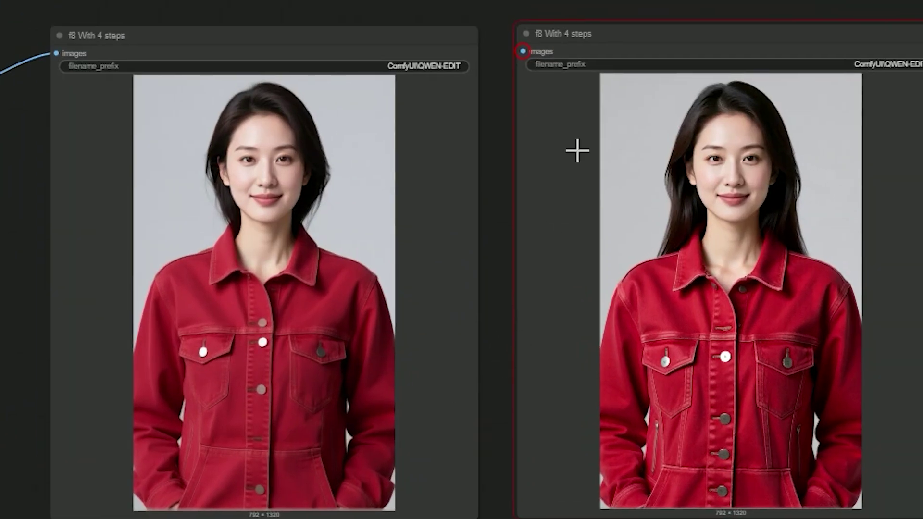
Move the right f8 preview node slightly down and clear the selection
drag(618, 37, 616, 45)
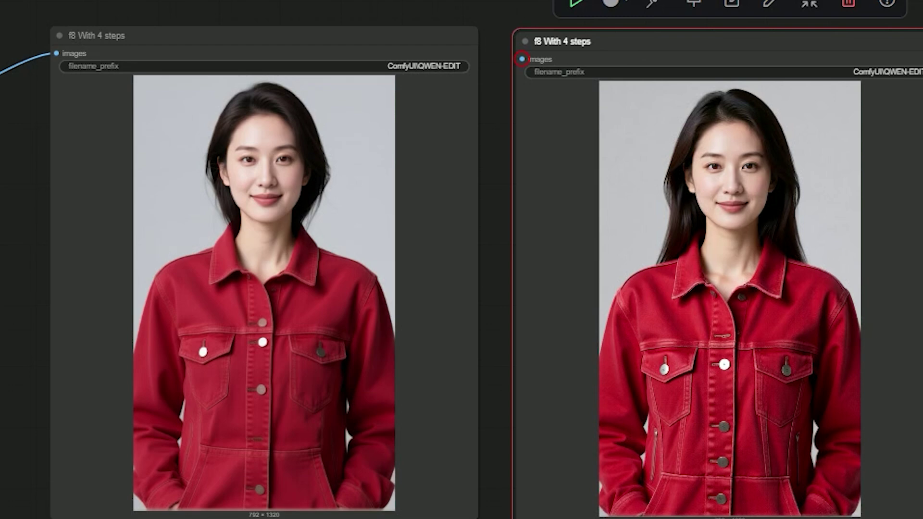
key(Escape)
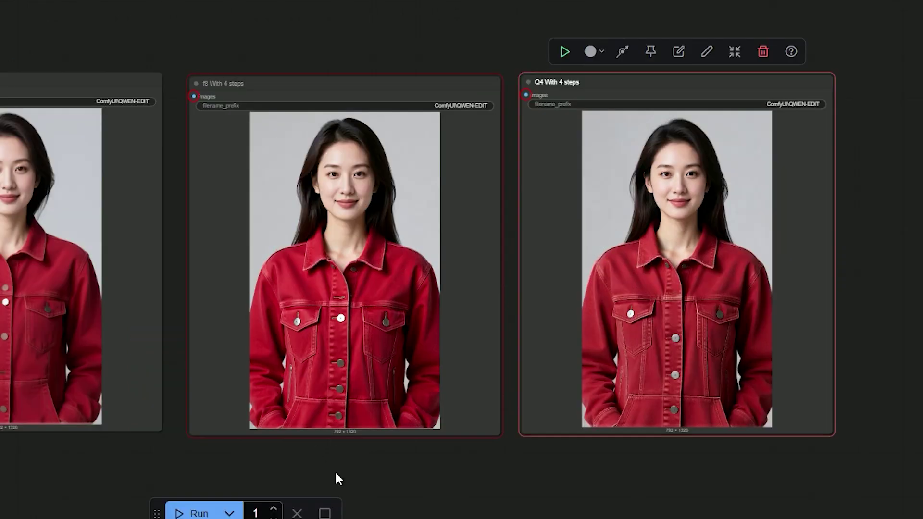
scroll(335, 471, left, 5)
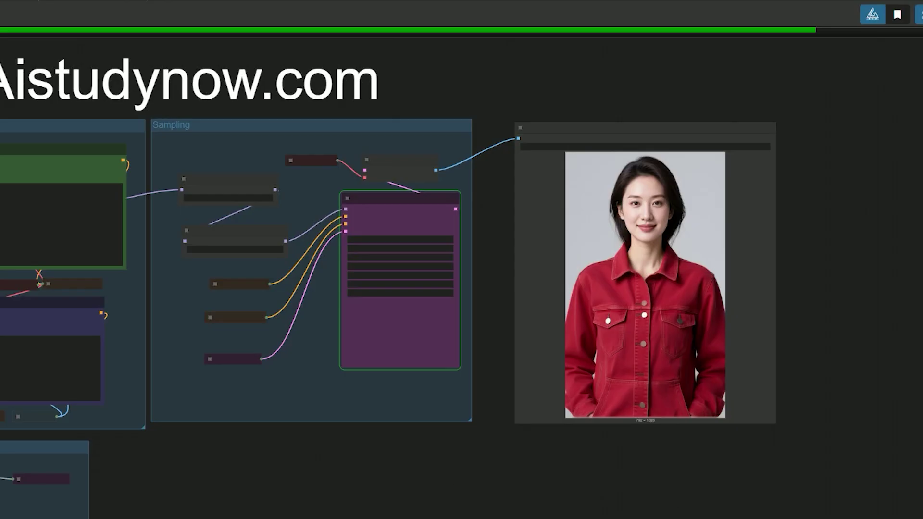
Bring the Lora group into view and highlight the prompt text after 'Same GIRL,' to review it
scroll(387, 330, down, 5)
scroll(323, 245, up, 8)
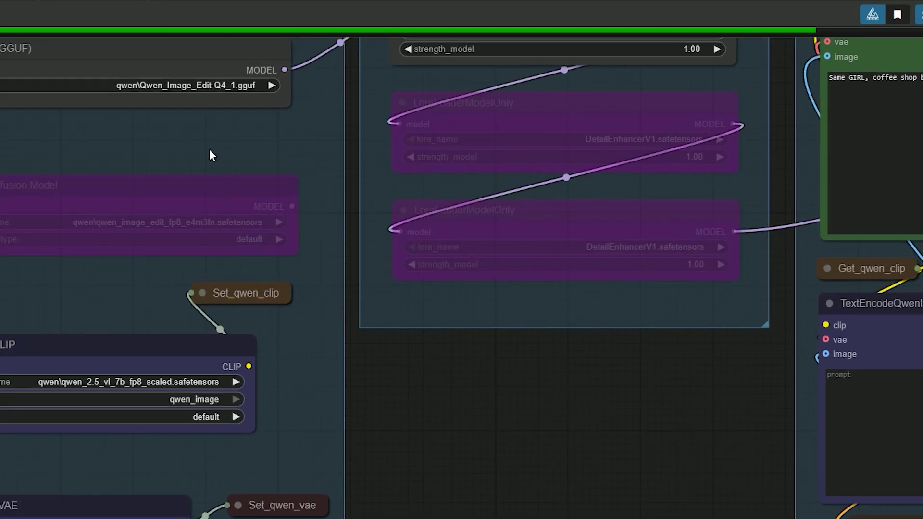
scroll(414, 224, down, 2)
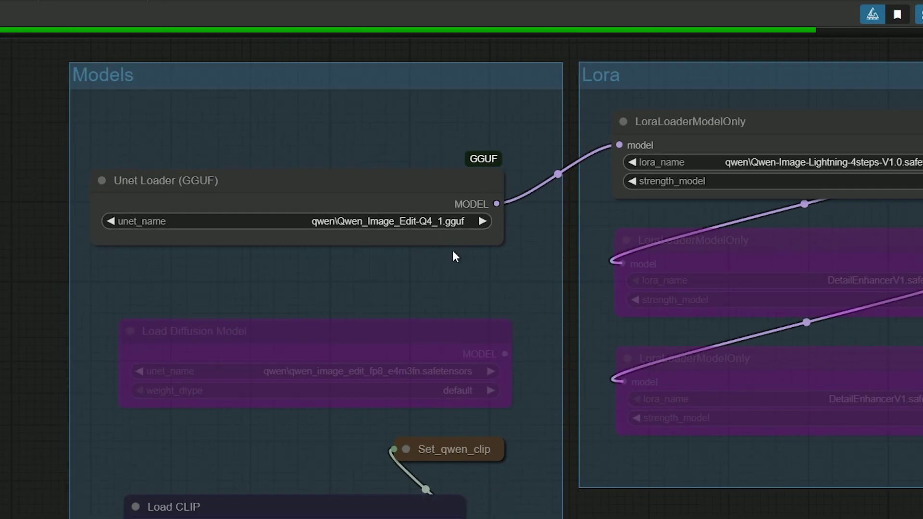
drag(452, 250, 187, 271)
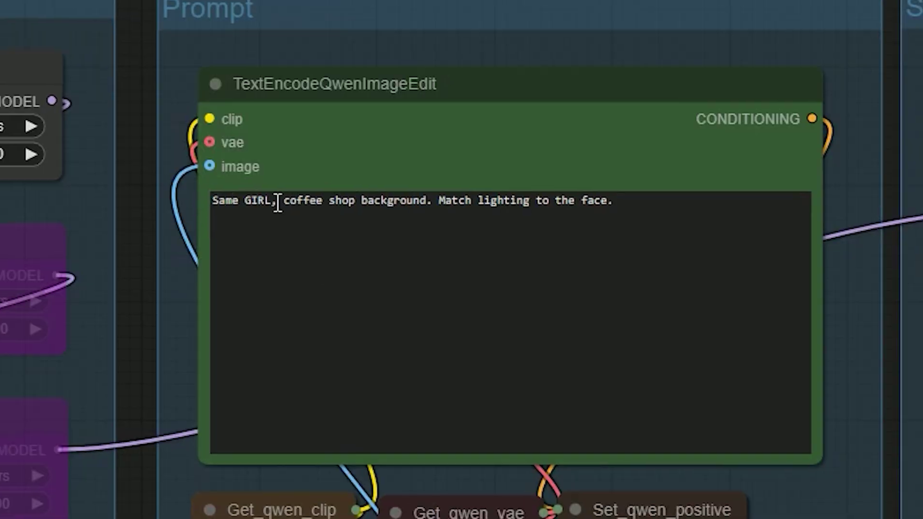
drag(281, 201, 625, 206)
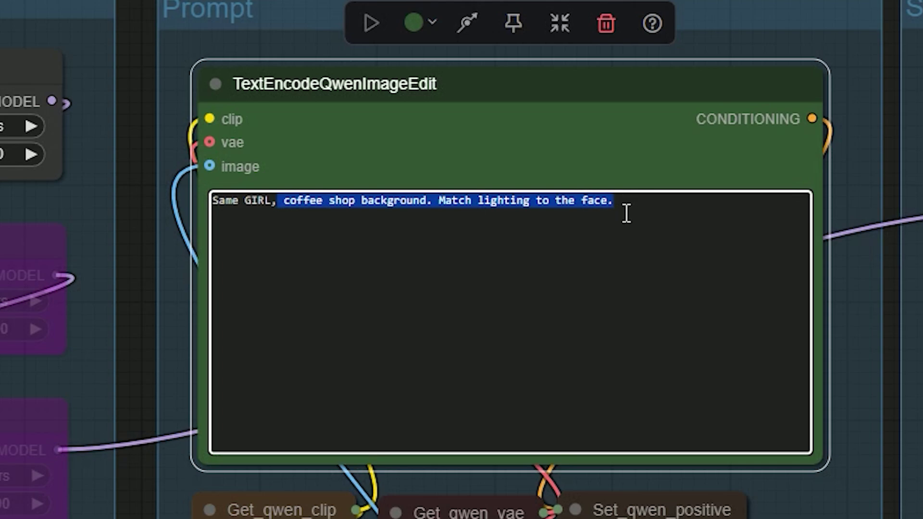
click(625, 206)
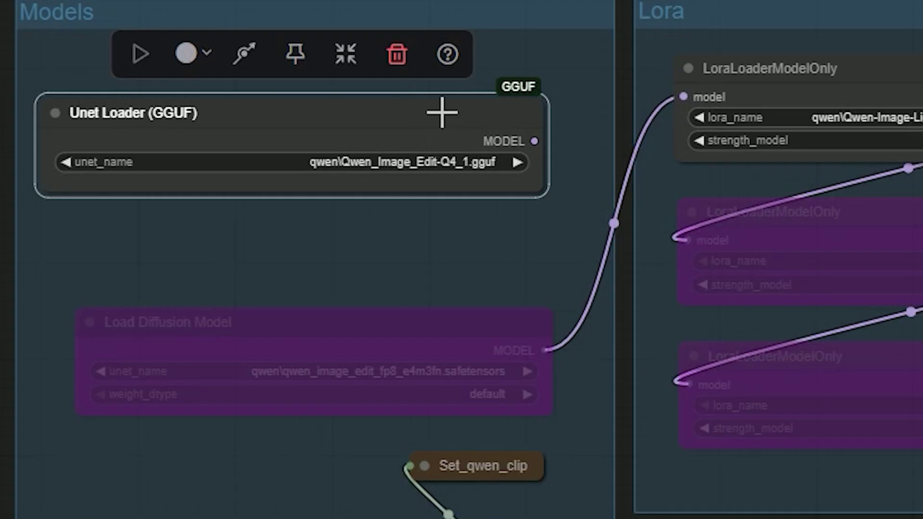
Swap the Q4 GGUF loader for the FP8 diffusion model and run the coffee-shop edit
key(ctrl+b)
click(416, 346)
key(ctrl+b)
drag(480, 331, 458, 303)
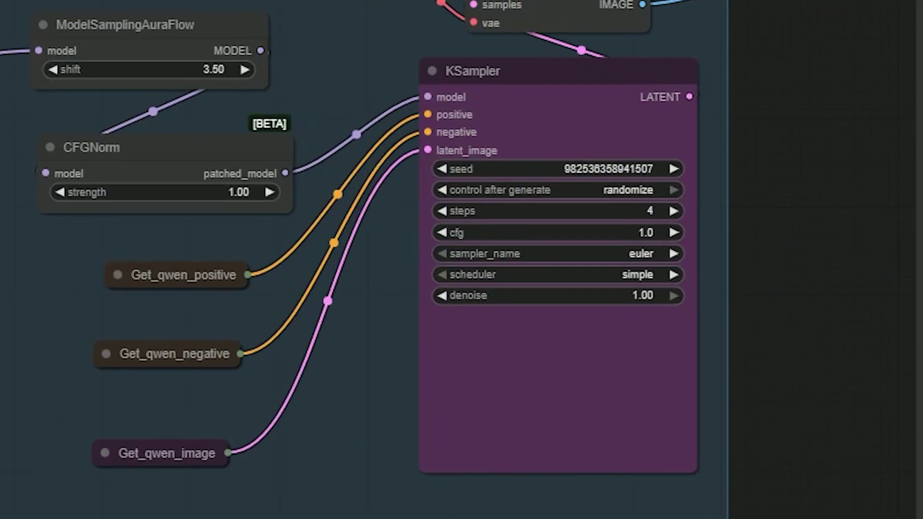
key(ctrl+Return)
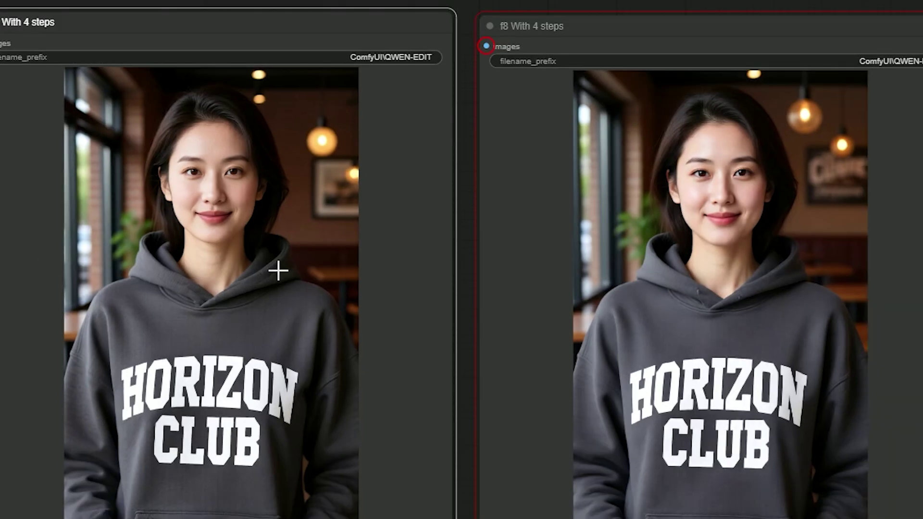
Spread the preview nodes apart so all three café hoodie results are visible
scroll(278, 270, down, 1)
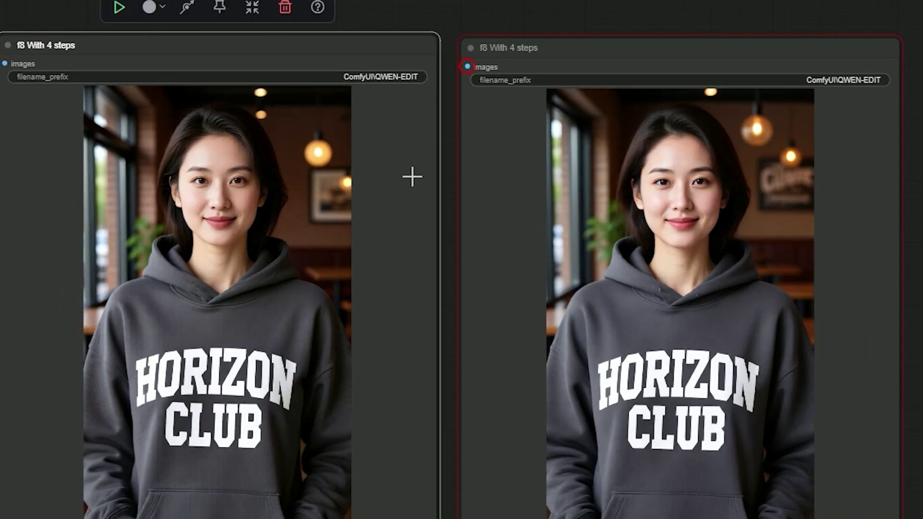
drag(583, 58, 777, 54)
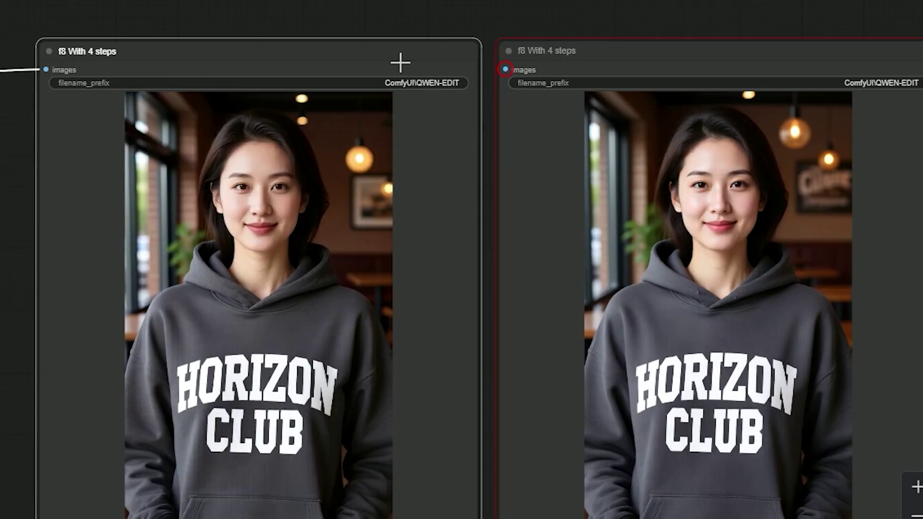
drag(394, 60, 301, 56)
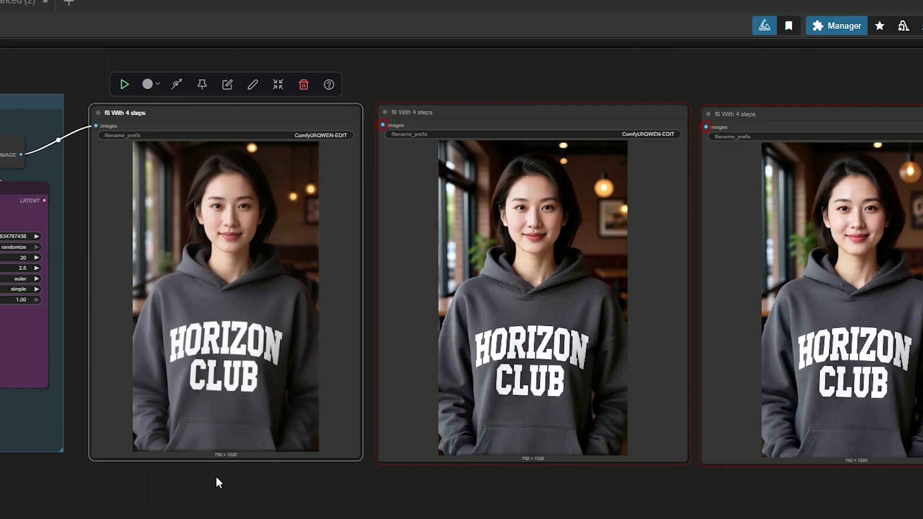
drag(217, 481, 124, 477)
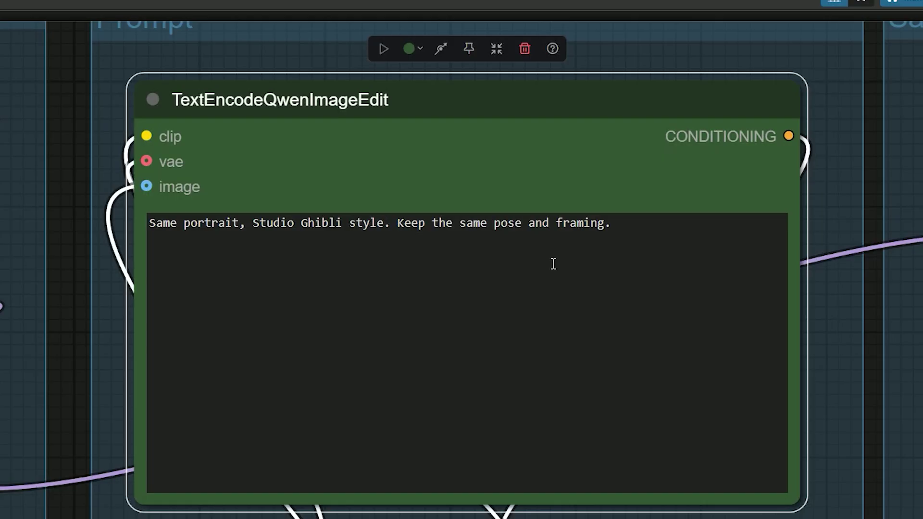
Select the existing Studio Ghibli prompt text for replacement
click(151, 224)
drag(151, 224, 619, 228)
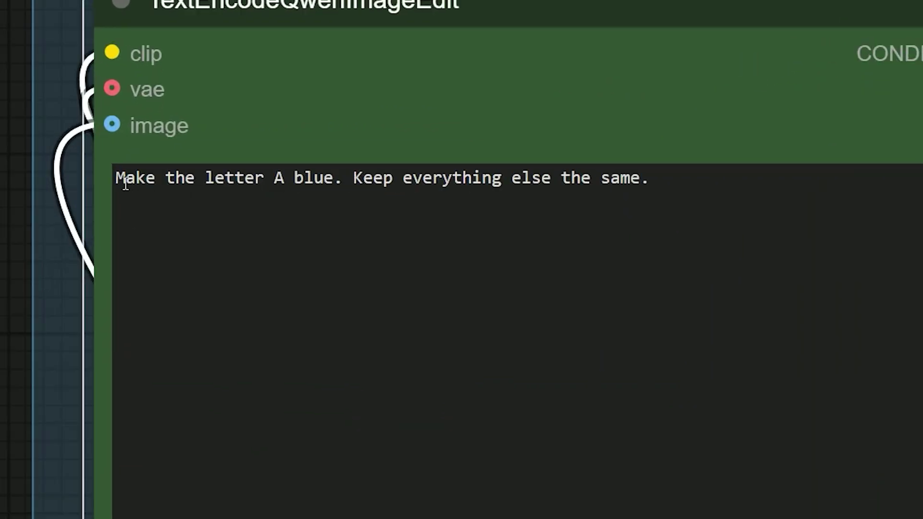
Select the whole 'Make the letter A blue' prompt sentence
click(158, 184)
drag(117, 179, 656, 188)
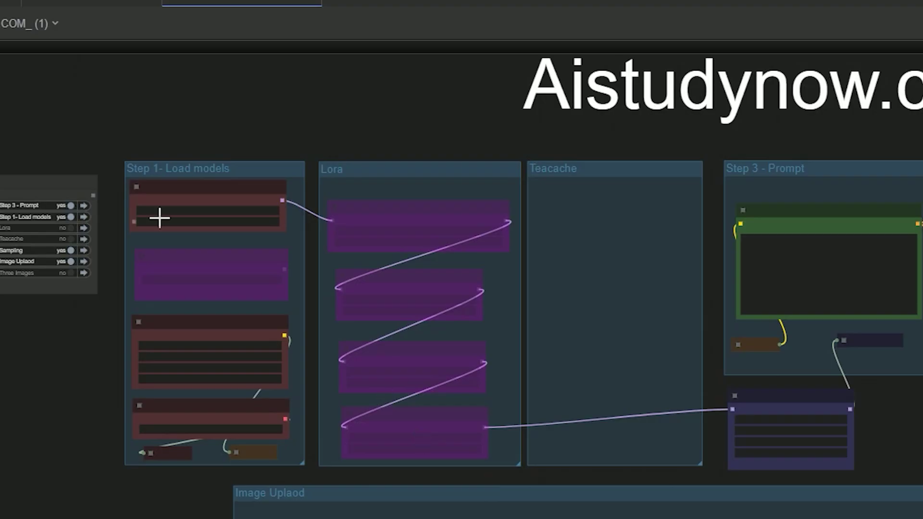
Pan the Flux Kontext canvas to show the Step 1- Load models and Lora groups
scroll(215, 385, up, 5)
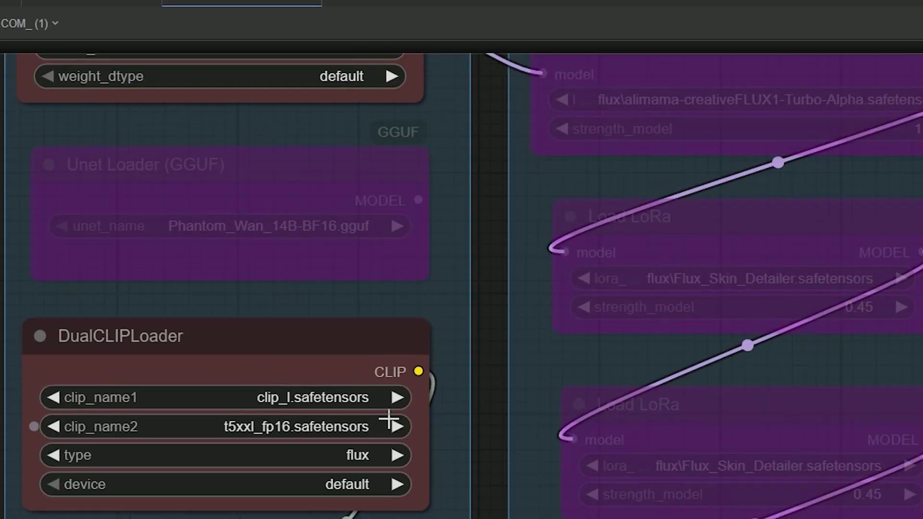
scroll(388, 420, down, 2)
drag(478, 363, 481, 420)
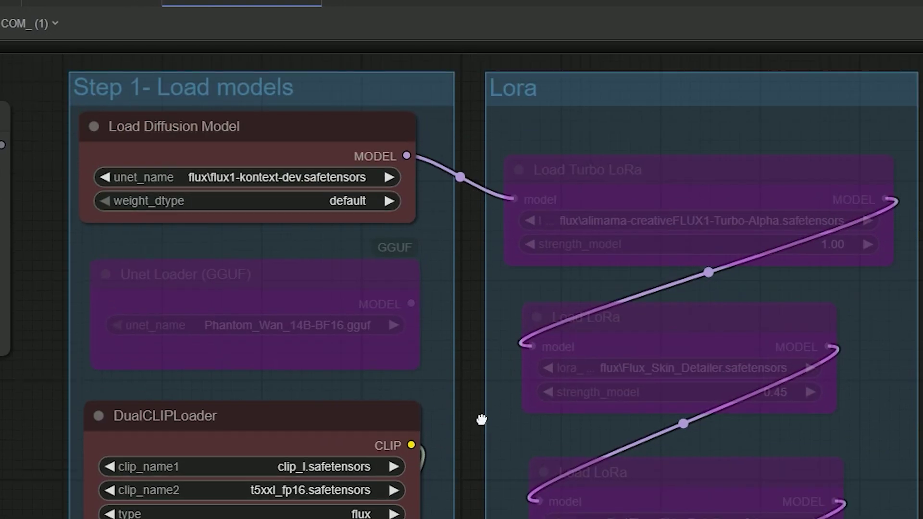